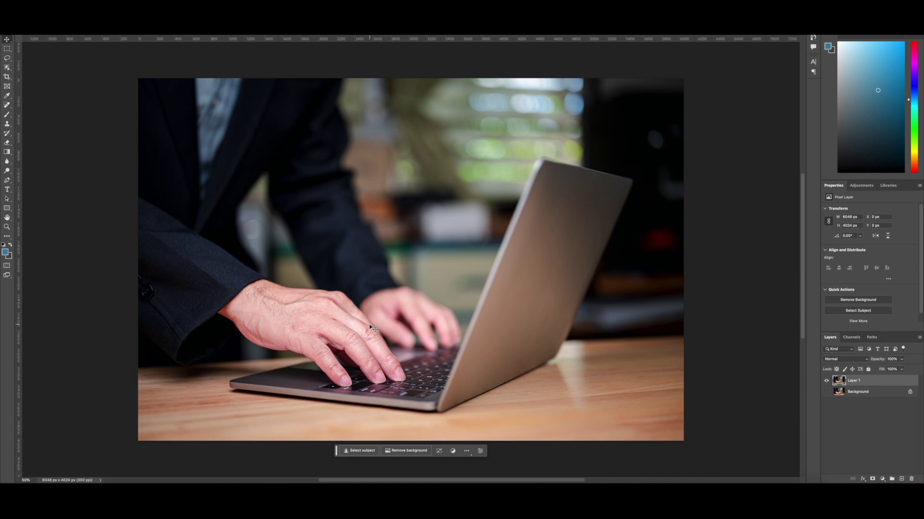
Step: Flip Layer 1 horizontally so the laptop faces the opposite way
key(ctrl+t)
right_click(394, 293)
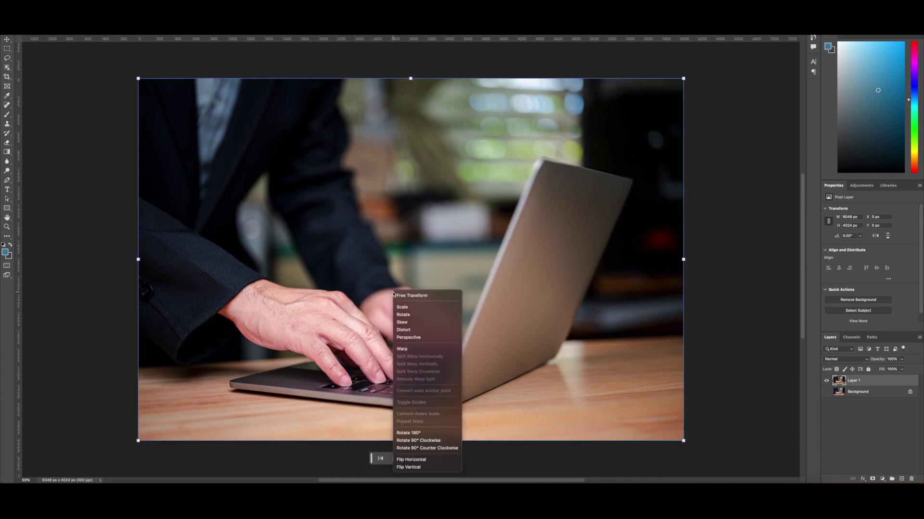
click(411, 459)
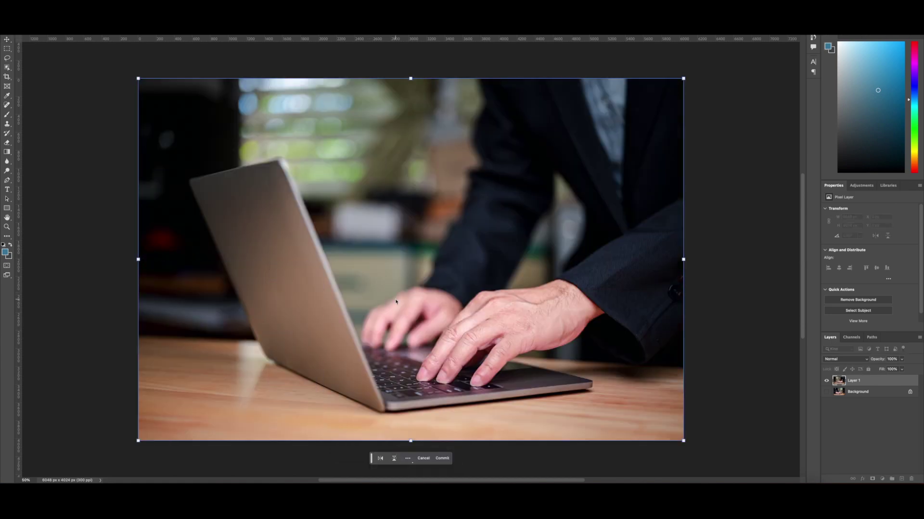
key(Return)
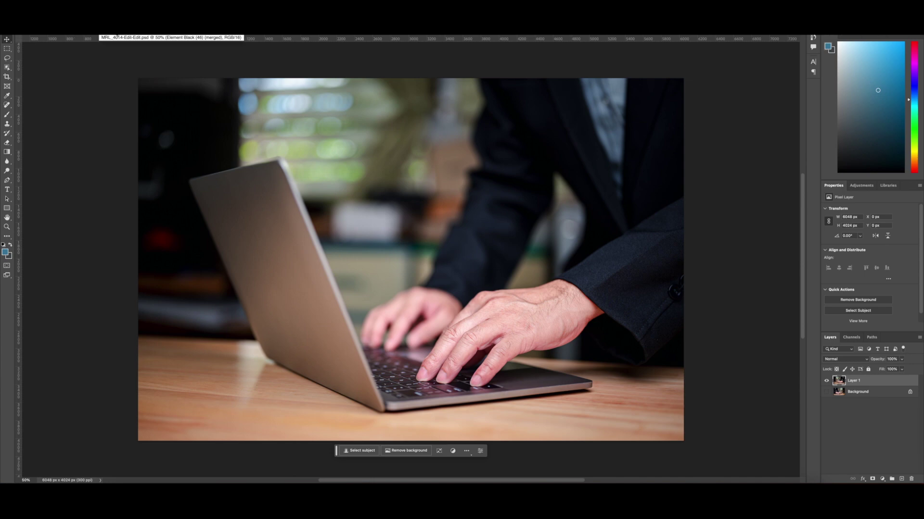
Step: Drag the six-chart dashboard from its document into the laptop photo as a new layer
click(117, 36)
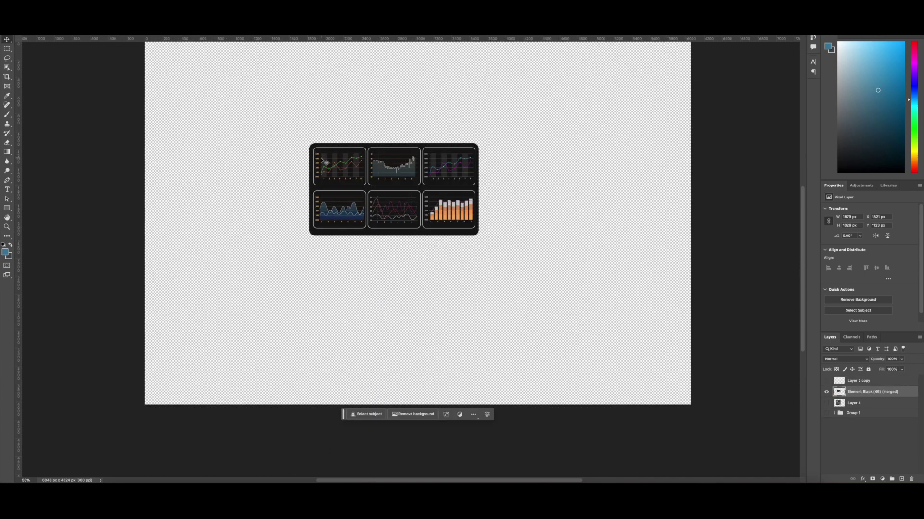
mouse_move(326, 163)
mouse_down()
mouse_move(307, 124)
mouse_move(409, 37)
mouse_move(424, 279)
mouse_move(452, 302)
mouse_up()
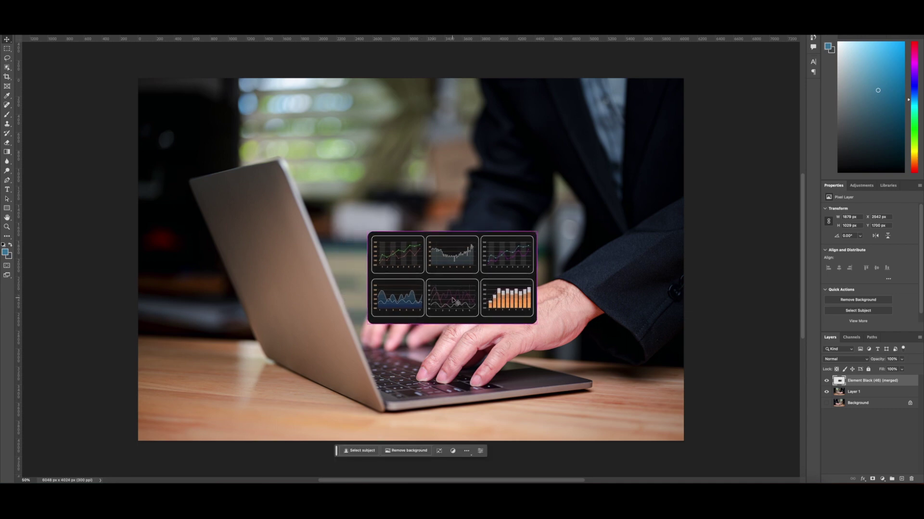
key(ctrl+t)
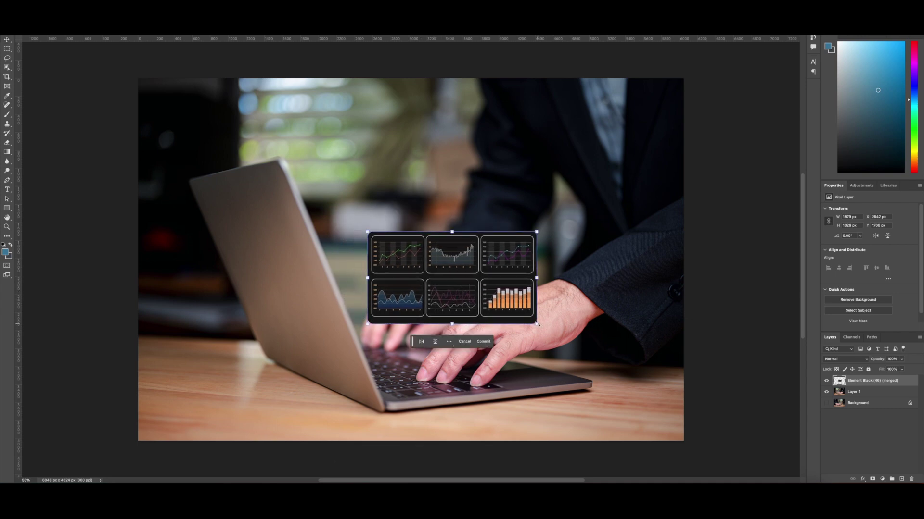
Step: Enlarge the dashboard from its corners and move it up and to the left
drag(537, 325, 678, 401)
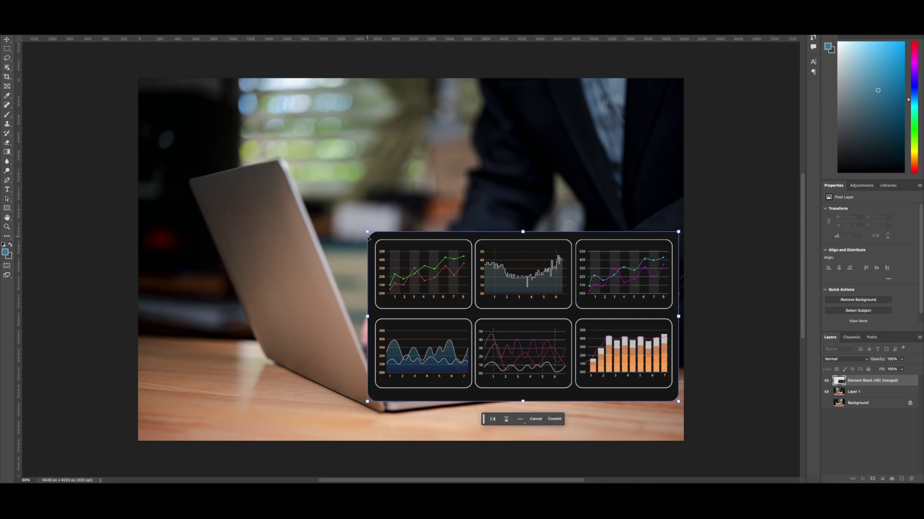
drag(368, 236, 326, 207)
mouse_move(424, 301)
mouse_down()
mouse_move(381, 272)
mouse_move(385, 279)
mouse_up()
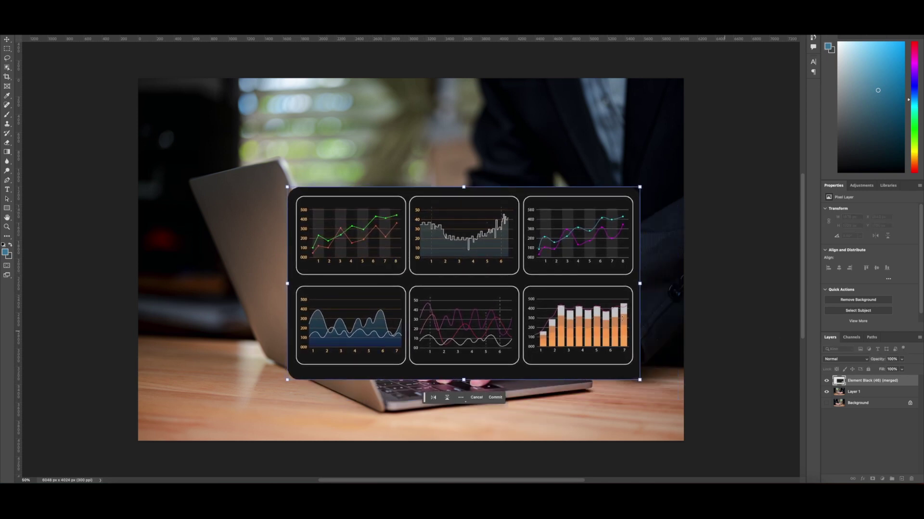
Step: Skew and distort the dashboard's edges and corners into a tilted panel
mouse_move(288, 288)
mouse_down()
mouse_move(367, 270)
mouse_move(376, 255)
mouse_up()
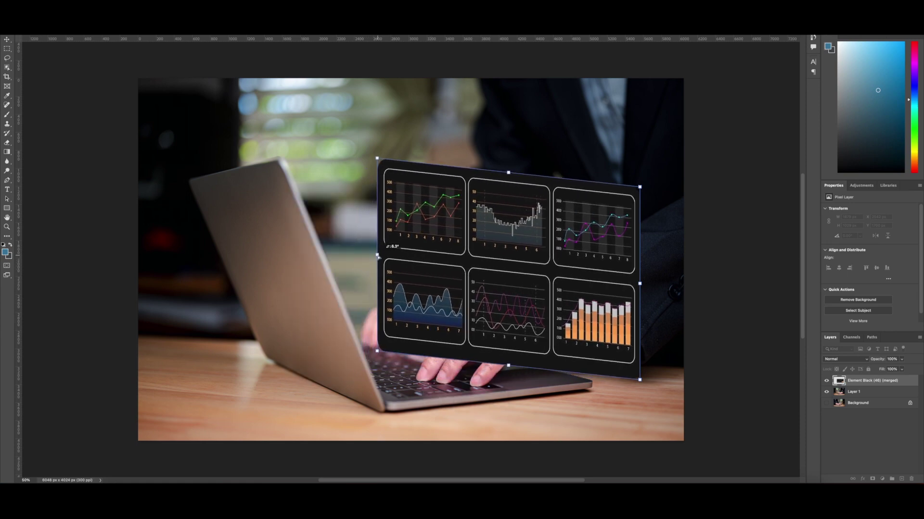
drag(643, 287, 609, 294)
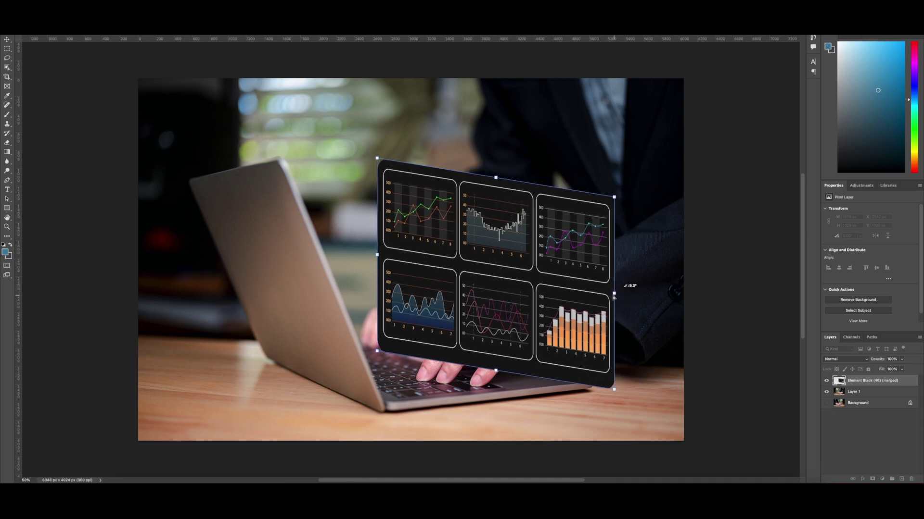
drag(376, 158, 384, 203)
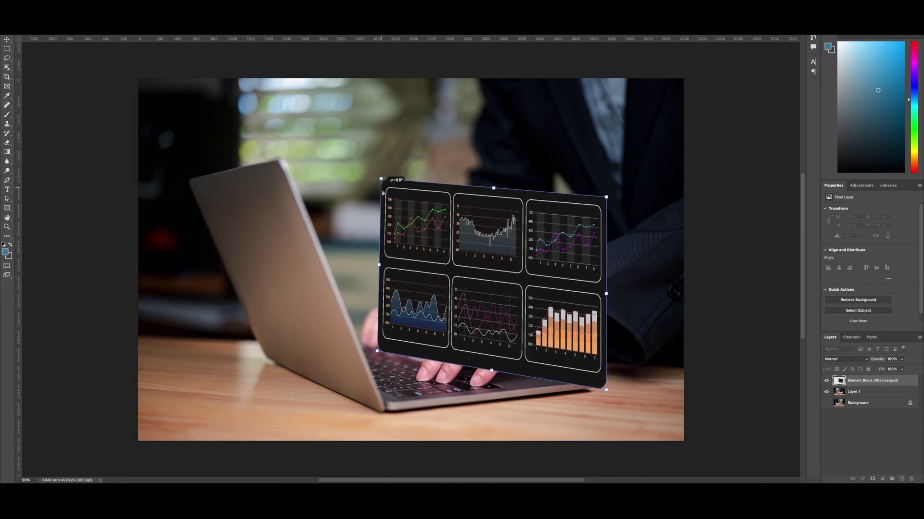
drag(452, 201, 433, 203)
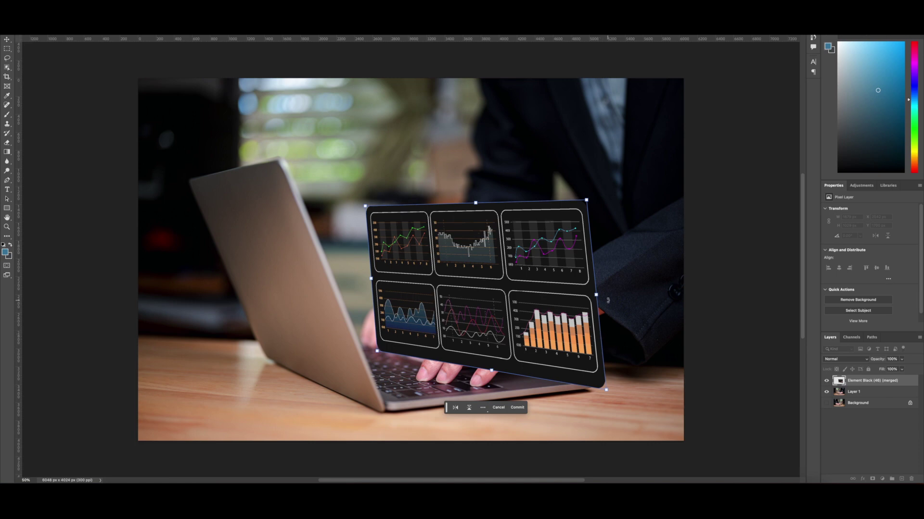
Step: Narrow the dashboard's right side and skew its left and top edges further
drag(597, 296, 563, 301)
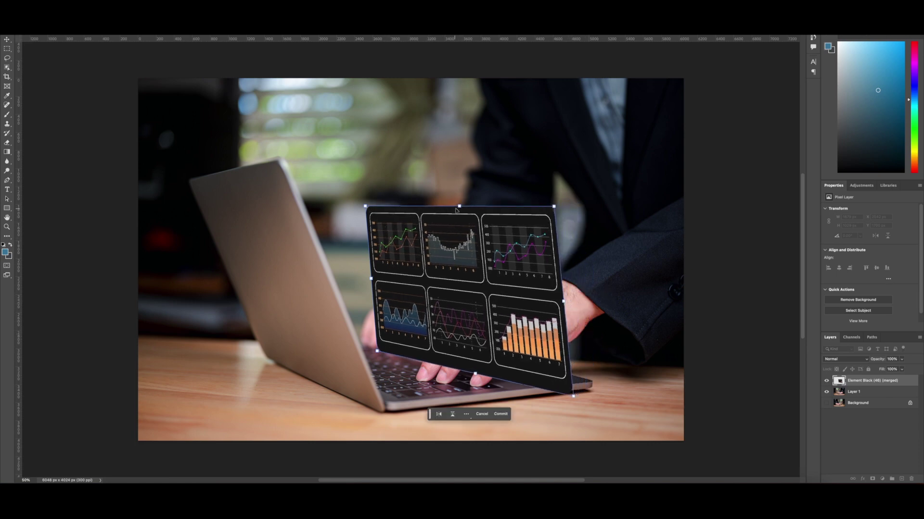
drag(456, 210, 456, 207)
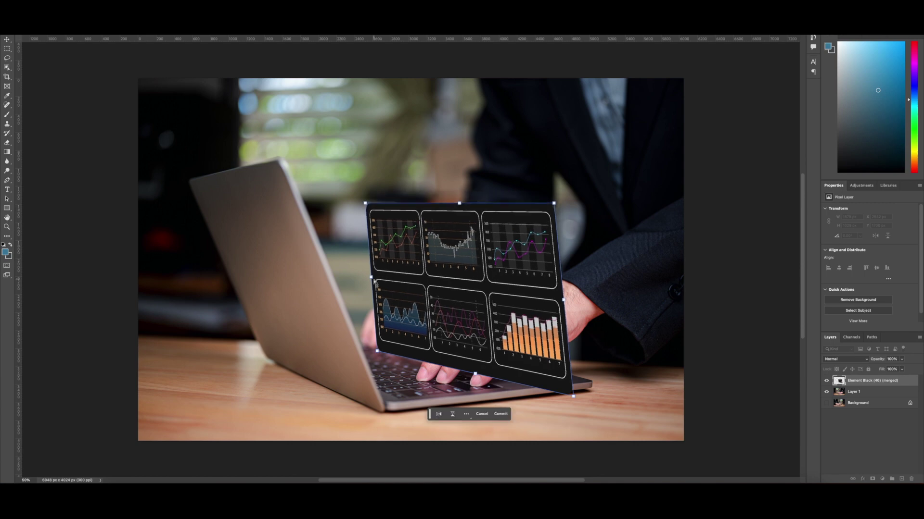
drag(374, 281, 353, 253)
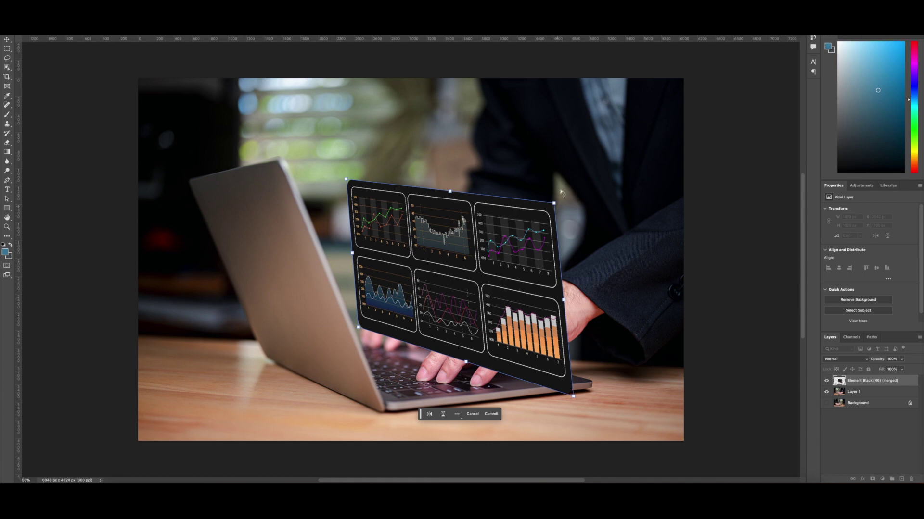
drag(554, 207, 559, 188)
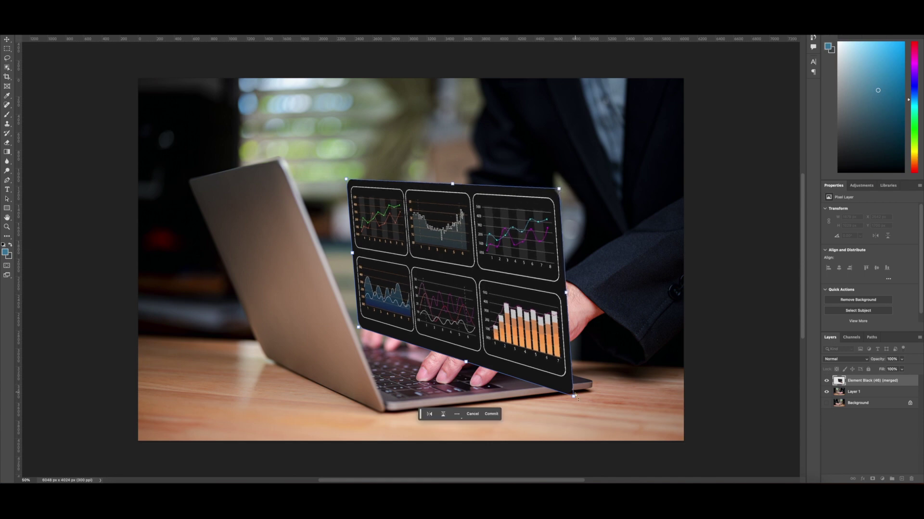
drag(560, 394, 557, 393)
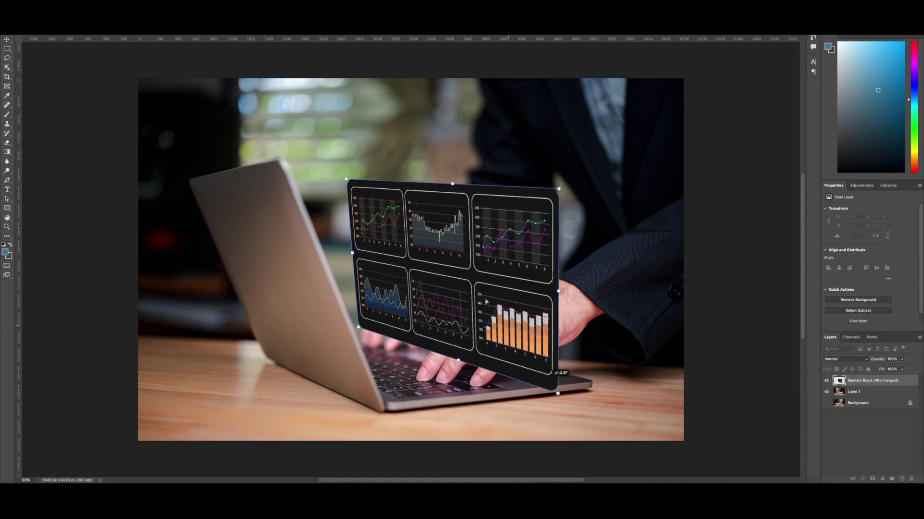
drag(354, 255, 359, 251)
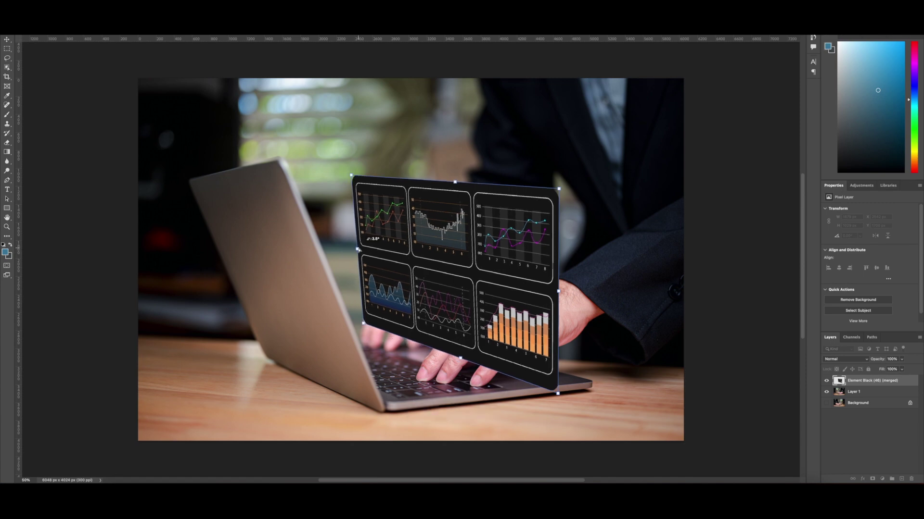
drag(457, 186, 444, 190)
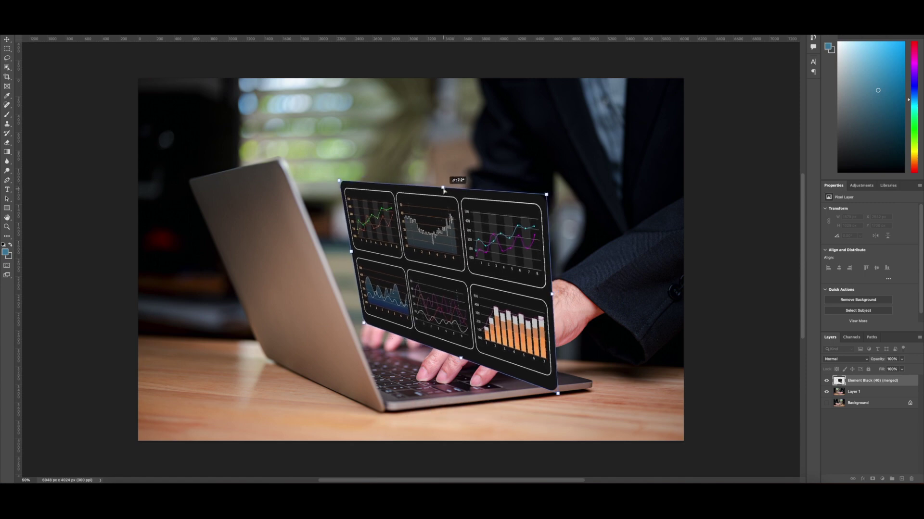
Step: Fine-tune the panel's corners and position so it leans back above the keys
drag(548, 197, 532, 198)
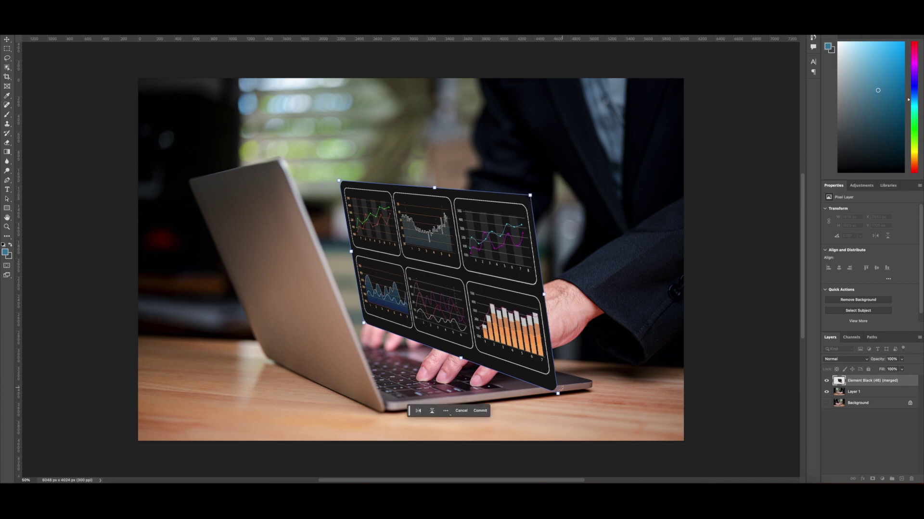
drag(558, 393, 552, 394)
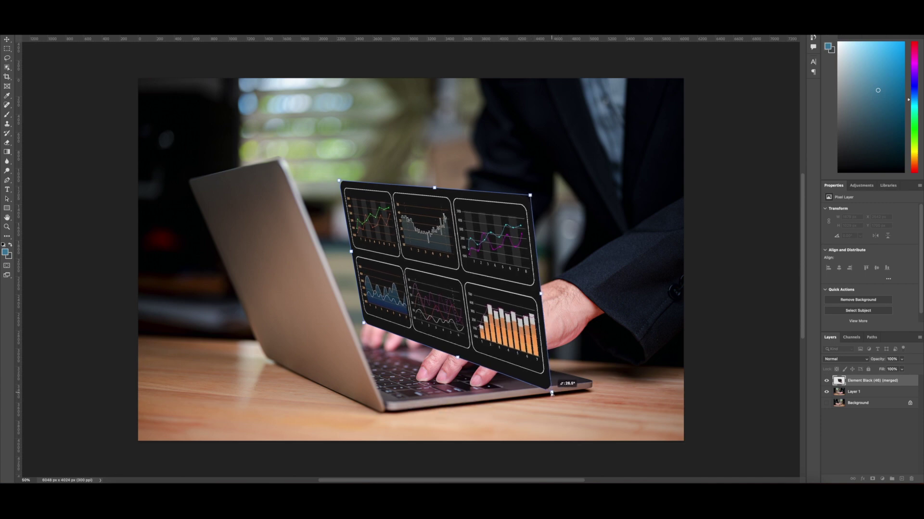
drag(525, 334, 519, 334)
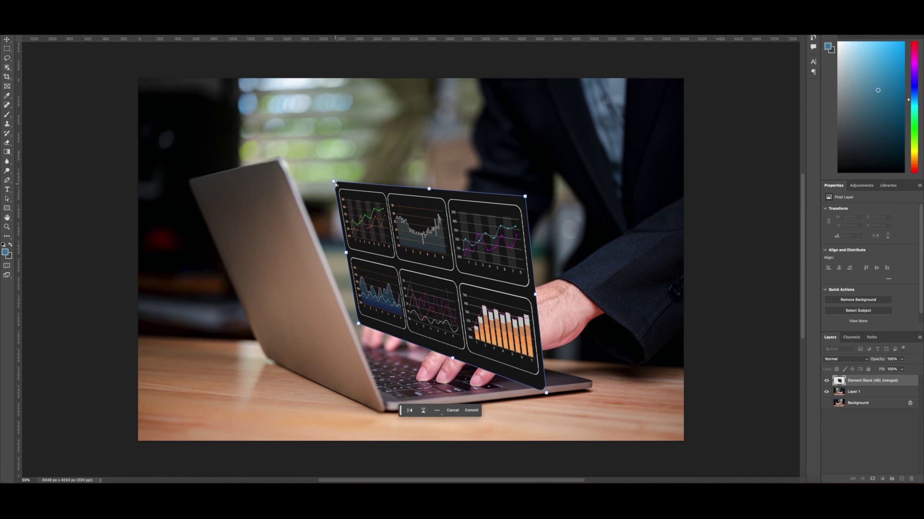
drag(335, 184, 328, 193)
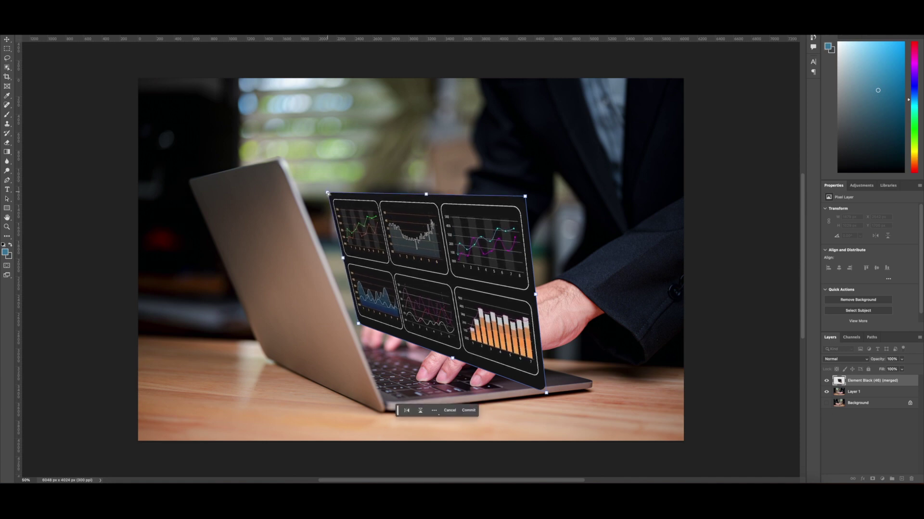
drag(413, 274, 414, 263)
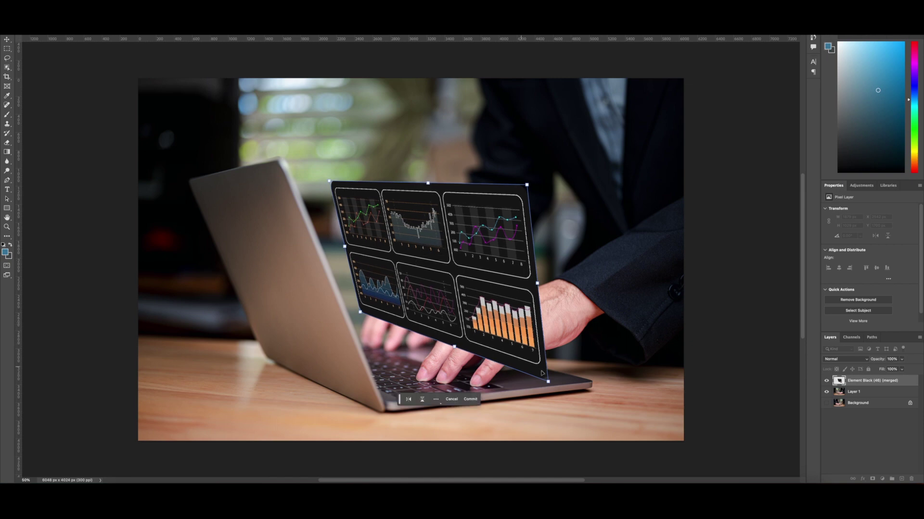
drag(548, 382, 537, 375)
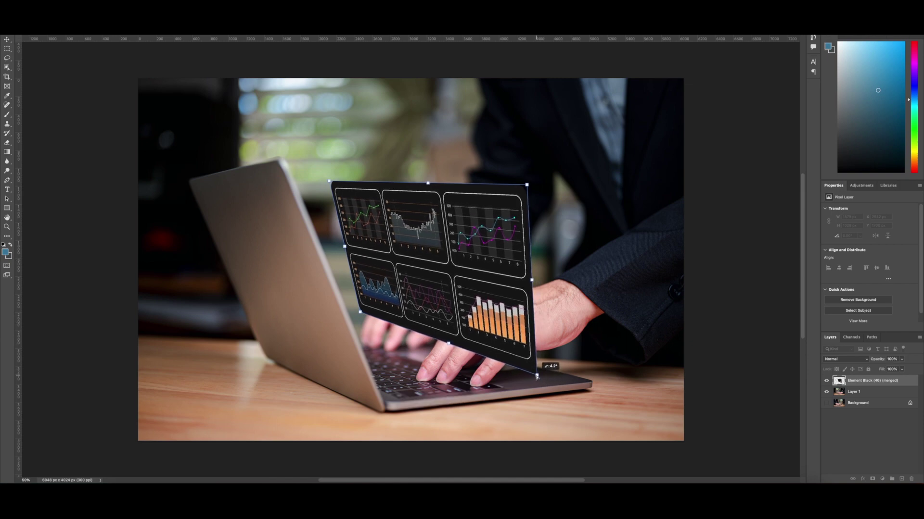
drag(527, 185, 513, 189)
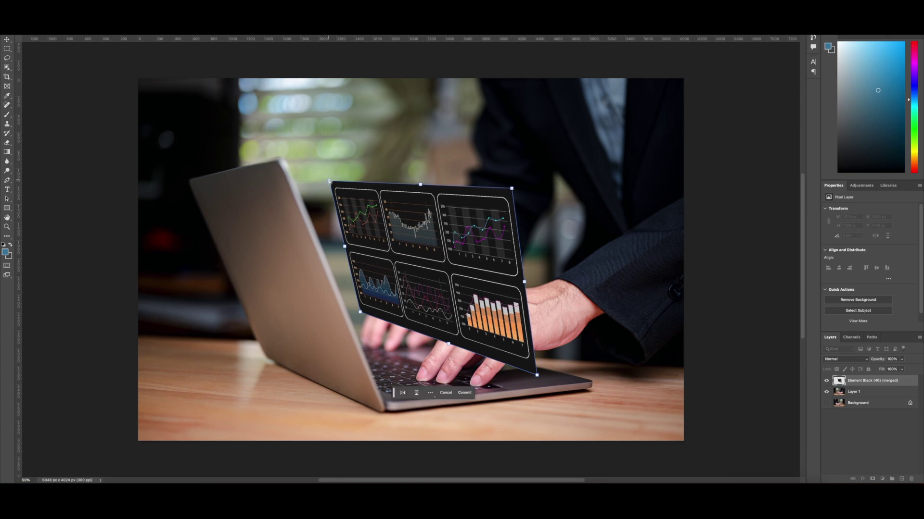
Step: Finish skewing the chart panel's top corners, place it over the keyboard, and commit the transform
drag(329, 181, 332, 181)
drag(347, 249, 355, 251)
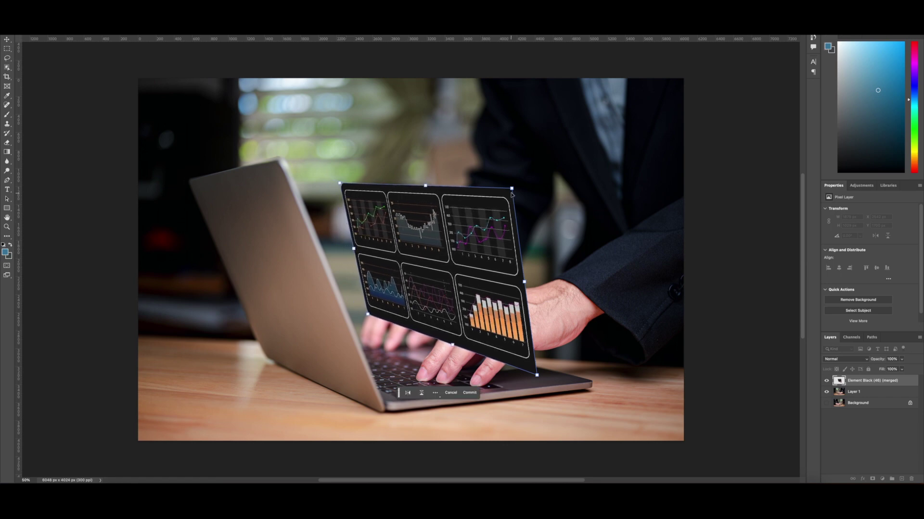
drag(511, 189, 507, 183)
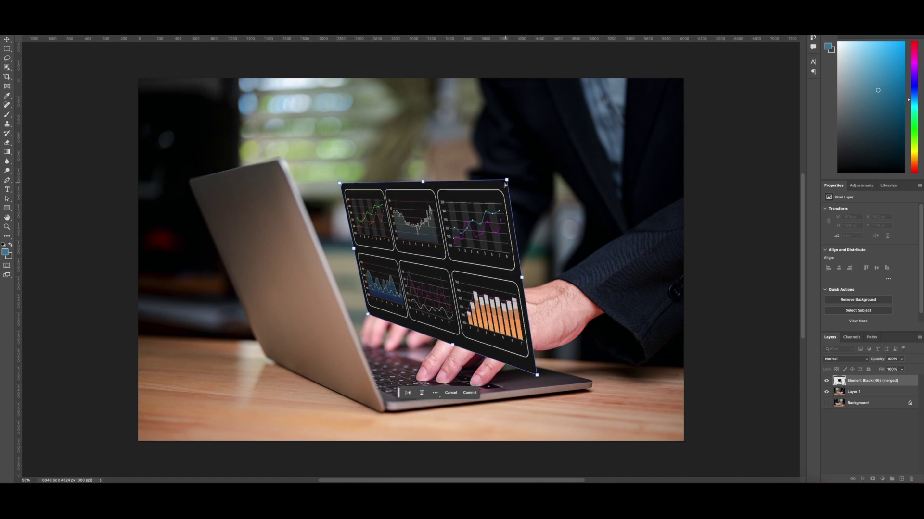
drag(423, 182, 415, 175)
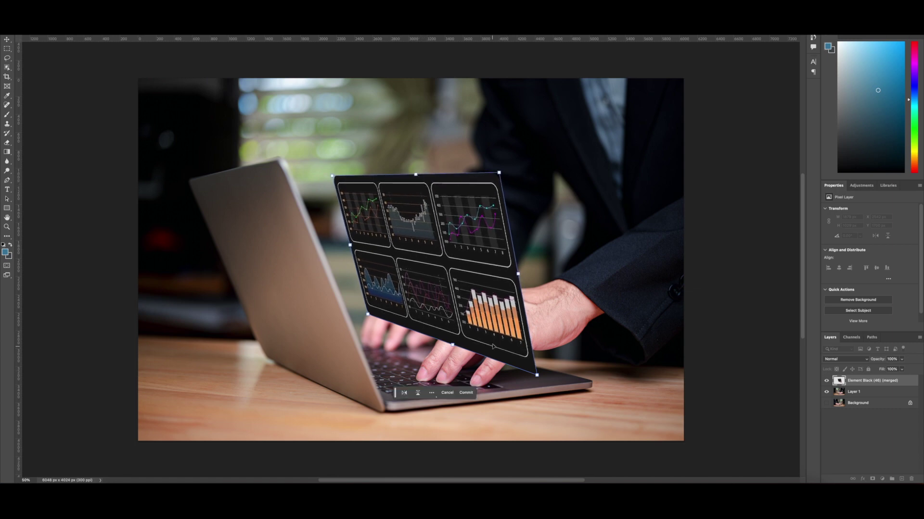
mouse_move(493, 329)
mouse_down()
mouse_move(486, 350)
mouse_move(450, 355)
mouse_up()
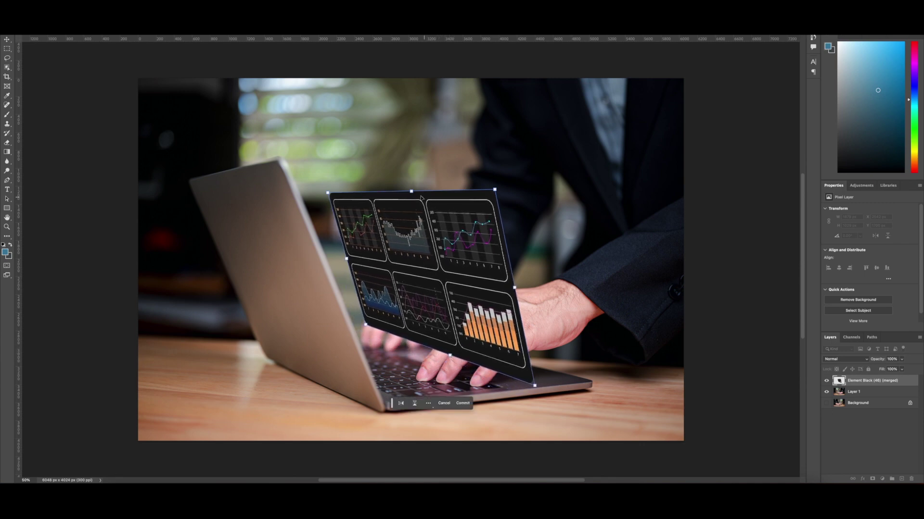
drag(412, 191, 415, 193)
drag(497, 191, 496, 192)
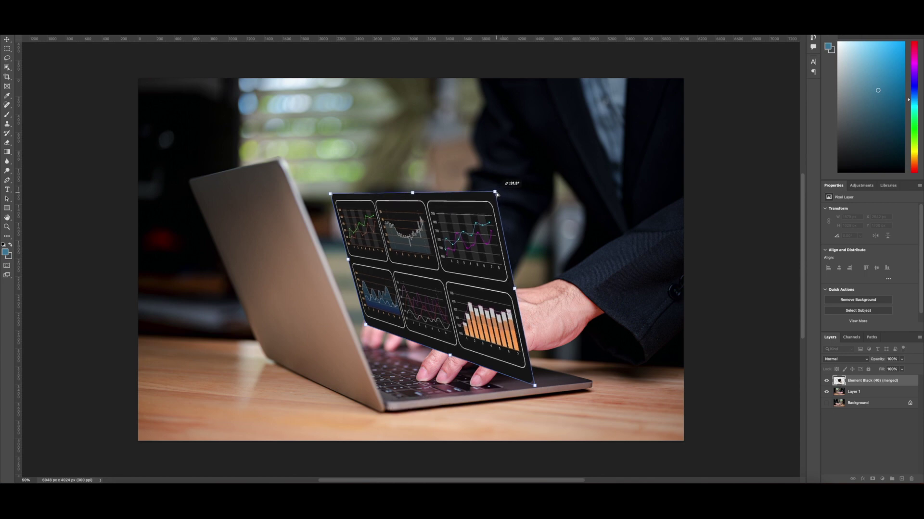
drag(332, 196, 334, 195)
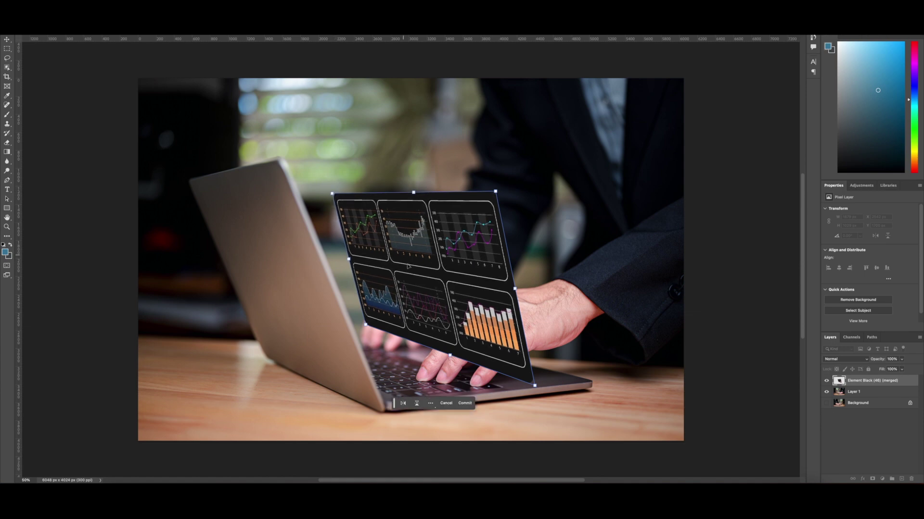
key(Return)
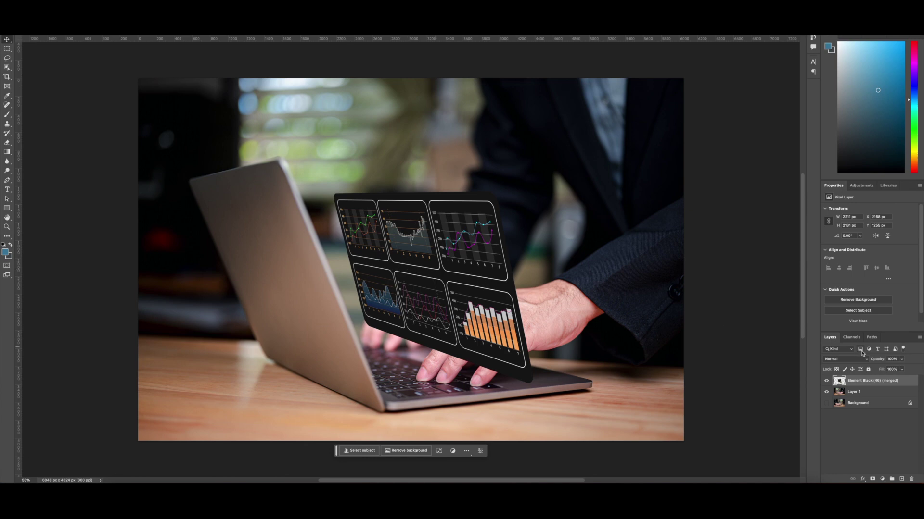
Step: Set the chart layer's blend mode to Screen
click(846, 359)
click(837, 421)
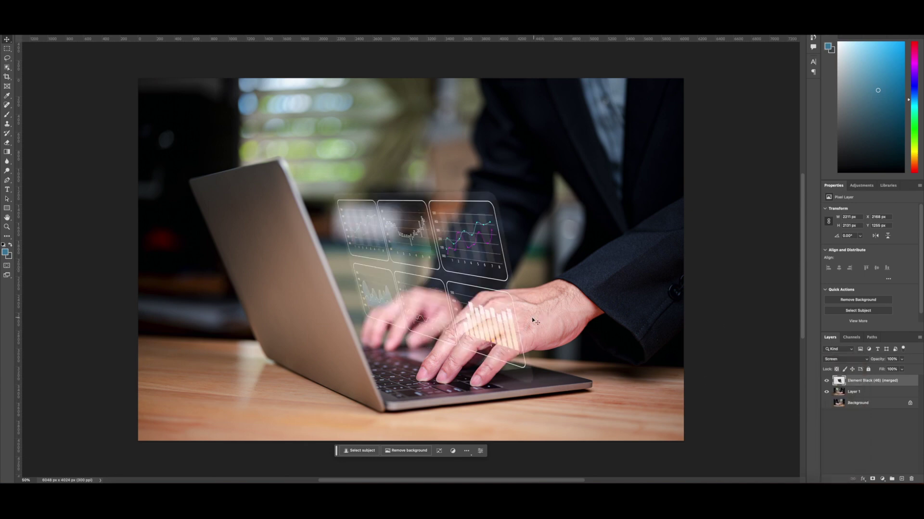
scroll(621, 353, down, 1)
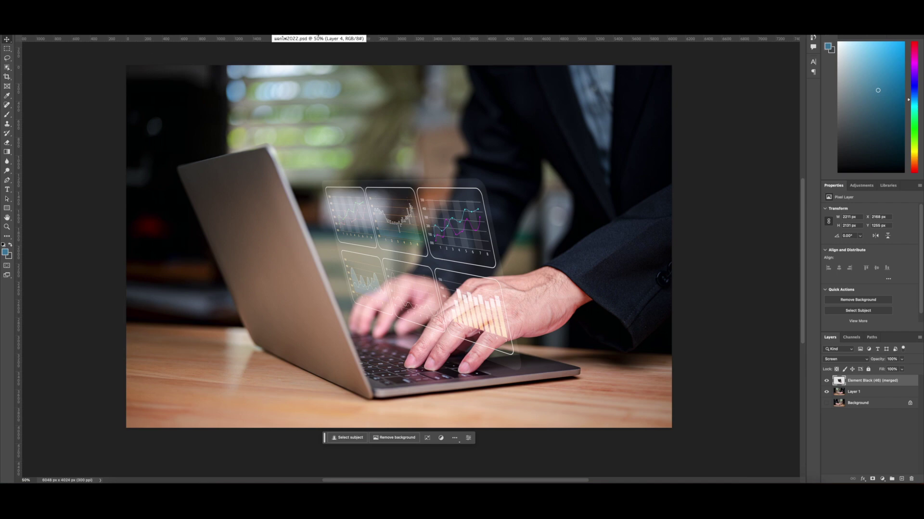
Step: Bring the bottom lens flare from the flares document into the laptop photo
click(279, 36)
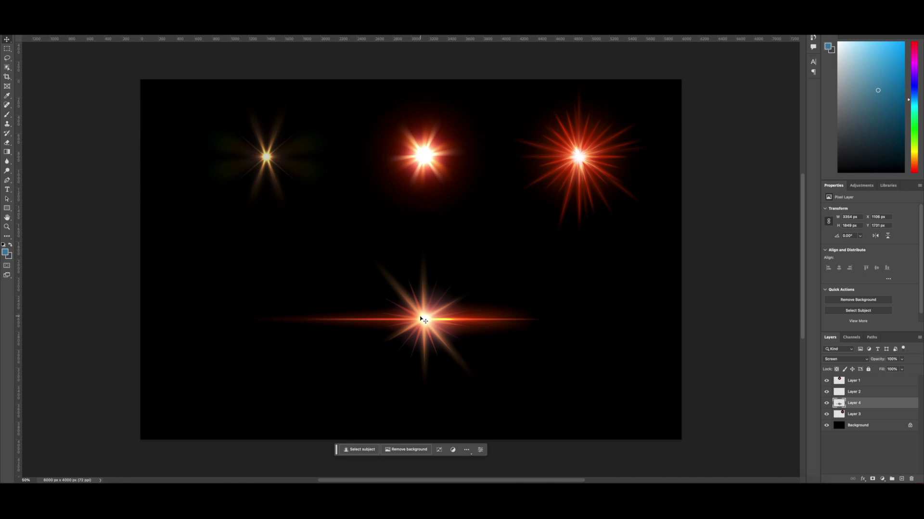
mouse_move(424, 319)
mouse_down()
mouse_move(410, 39)
mouse_move(404, 121)
mouse_up()
mouse_move(413, 341)
mouse_down()
mouse_move(439, 356)
mouse_move(425, 367)
mouse_up()
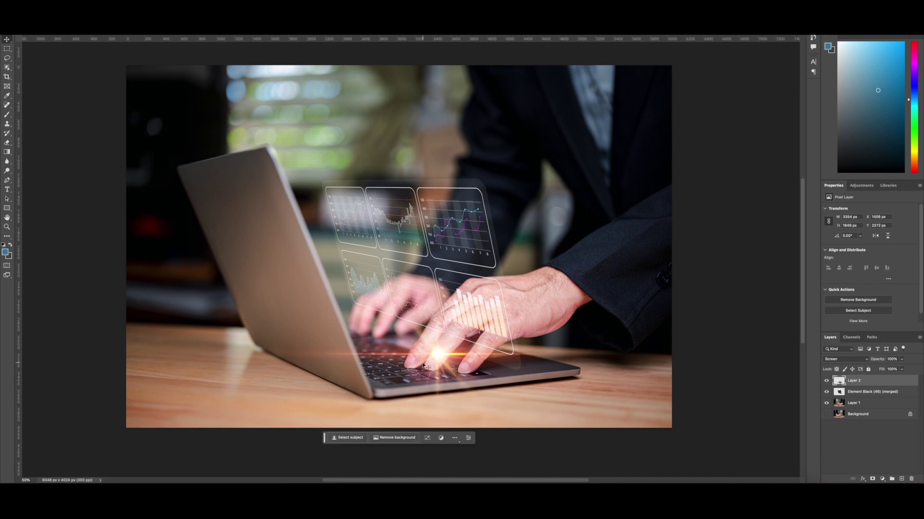
Step: Distort the flare's edges and corners into a flattened glow on the keys
key(ctrl+t)
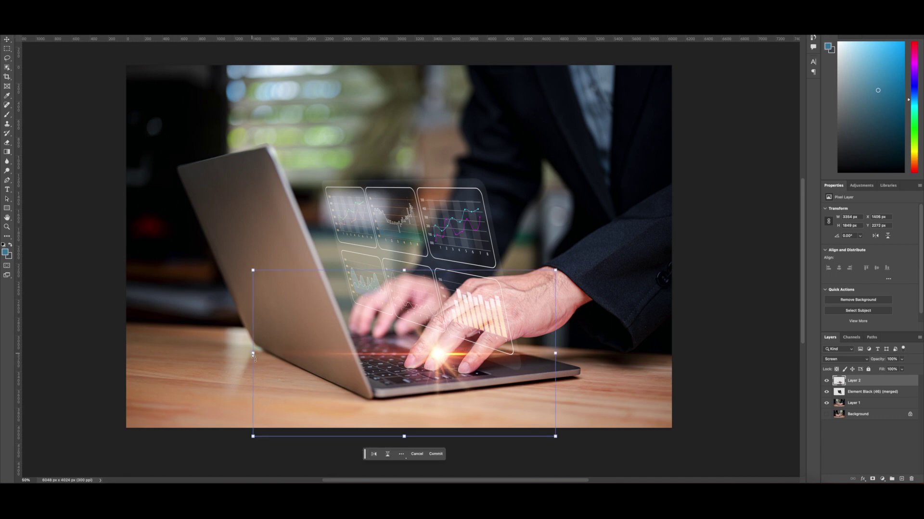
drag(254, 354, 352, 328)
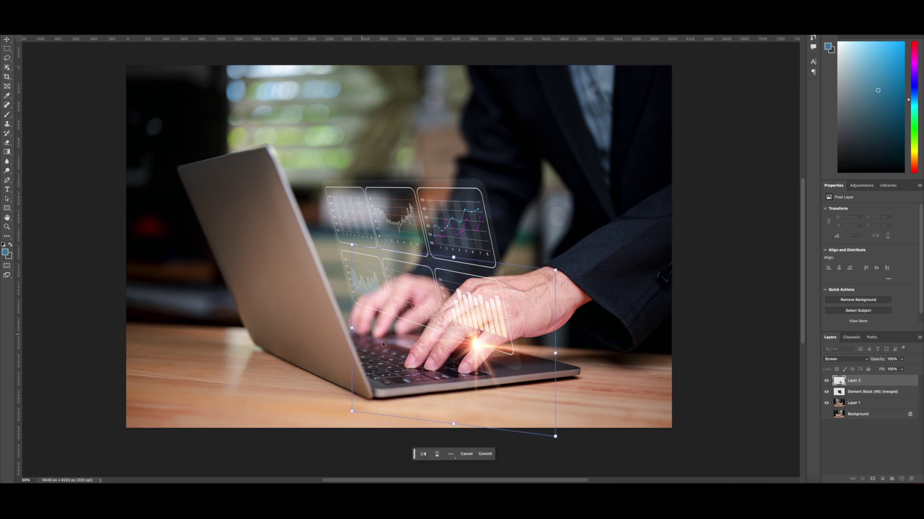
drag(554, 354, 477, 384)
drag(349, 332, 342, 339)
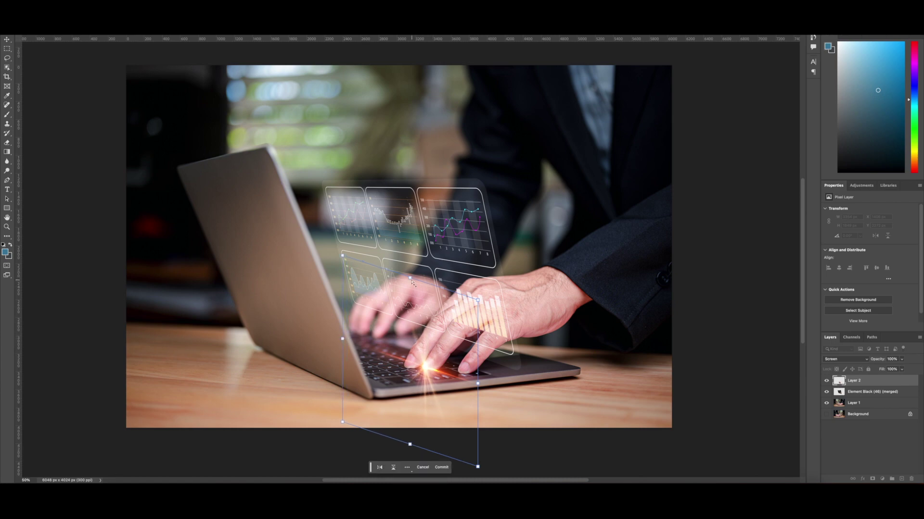
drag(342, 256, 344, 275)
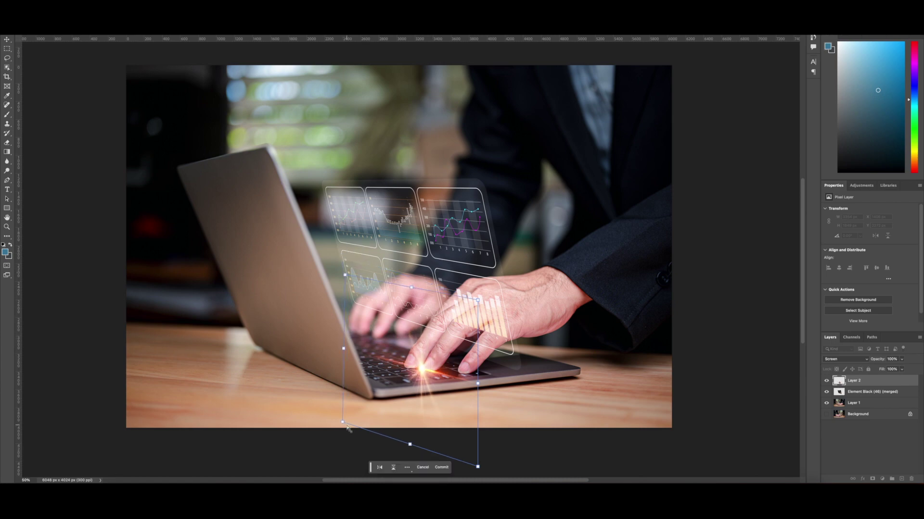
drag(342, 422, 342, 414)
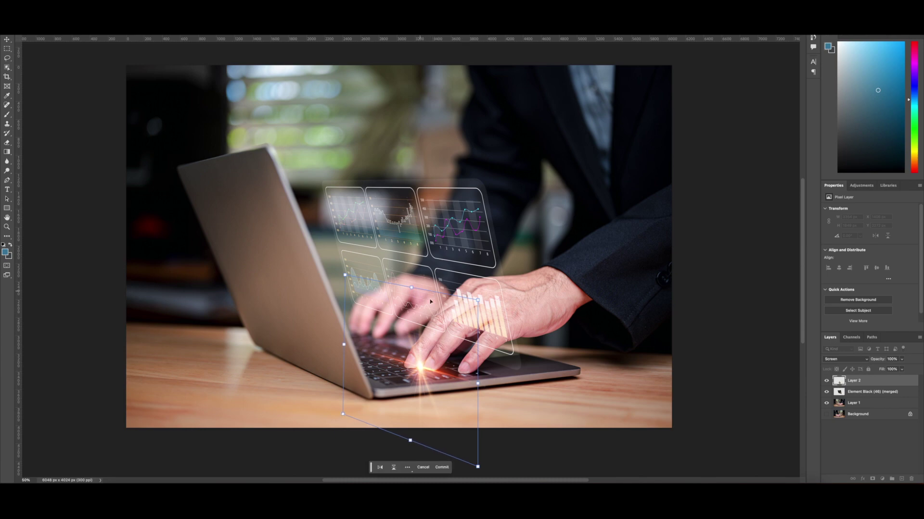
Step: Fine-tune the flare's edges and position, then apply the distortion
drag(477, 383, 464, 383)
drag(348, 347, 349, 343)
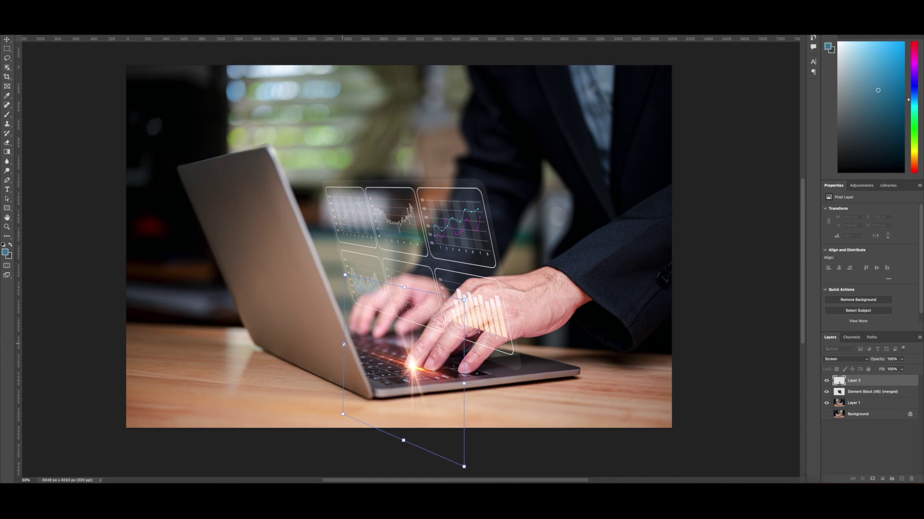
drag(413, 370, 409, 375)
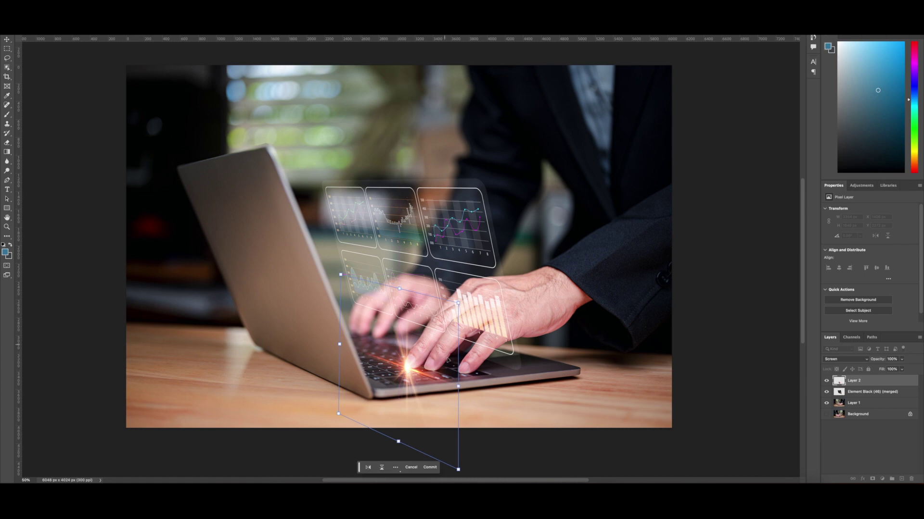
drag(460, 392, 456, 393)
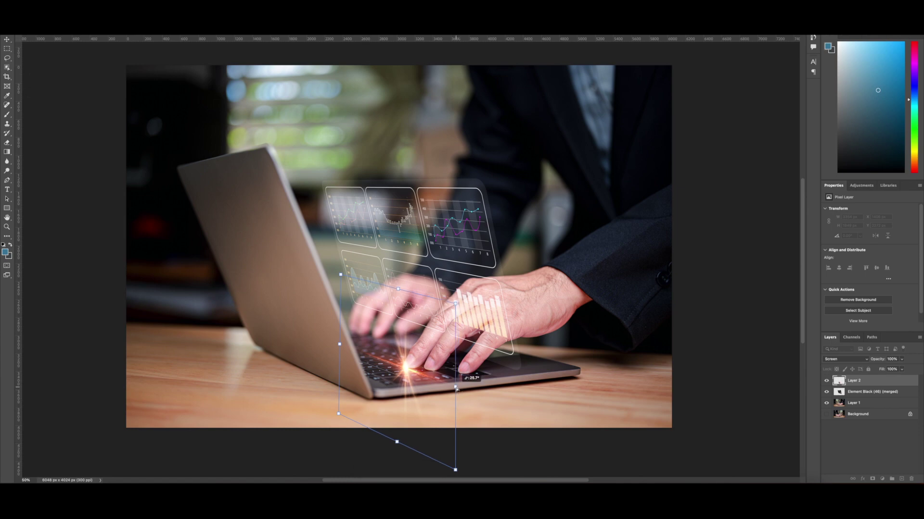
drag(398, 290, 398, 287)
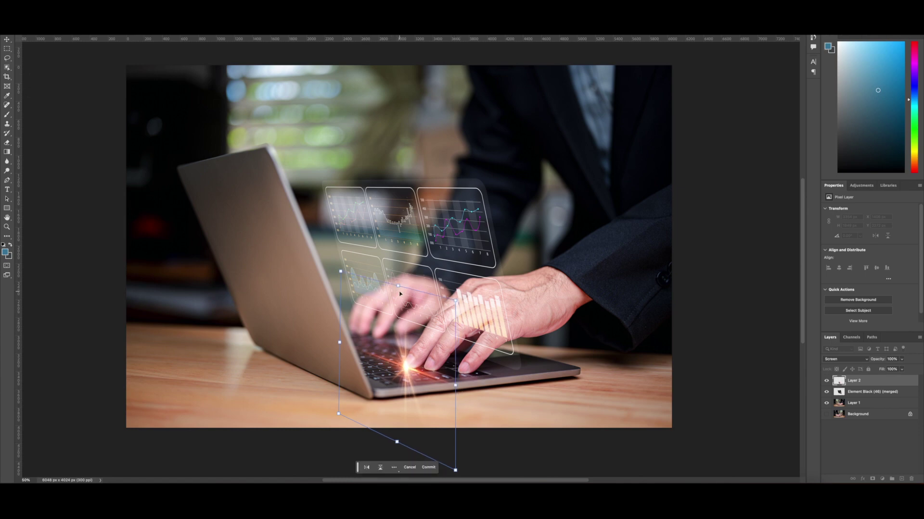
key(Return)
Step: Bring the large orange glow from the glow document onto the laptop keys
scroll(399, 294, right, 2)
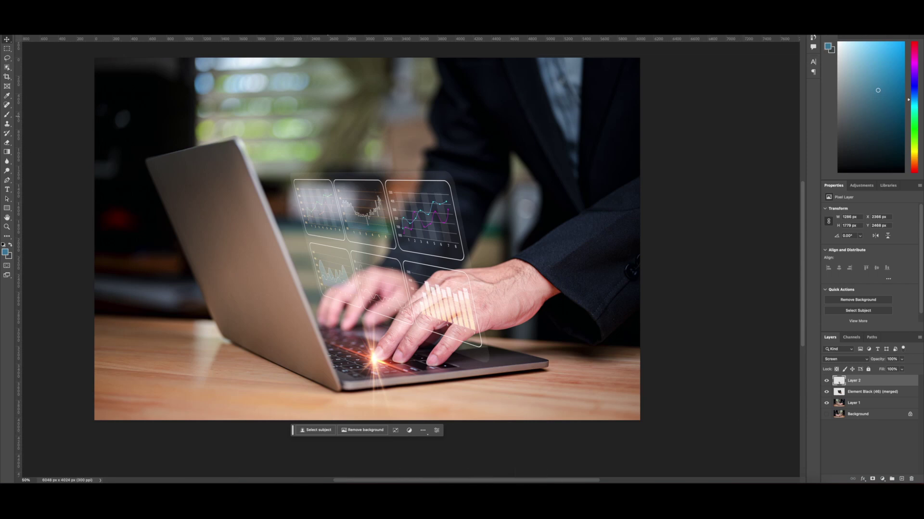
click(226, 30)
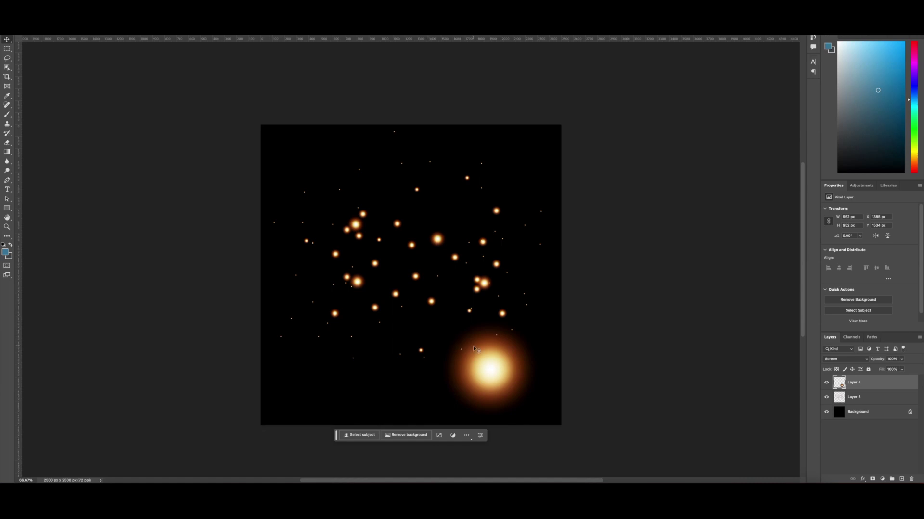
drag(476, 349, 486, 79)
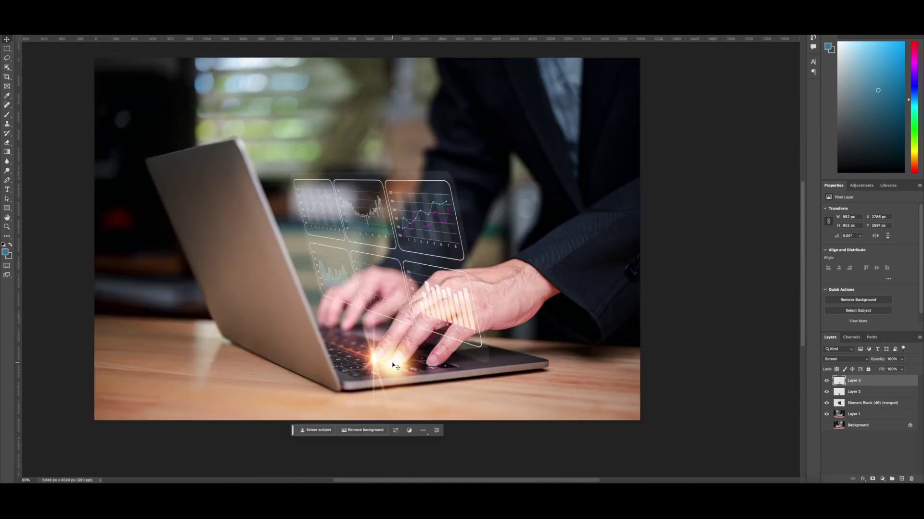
drag(382, 360, 387, 359)
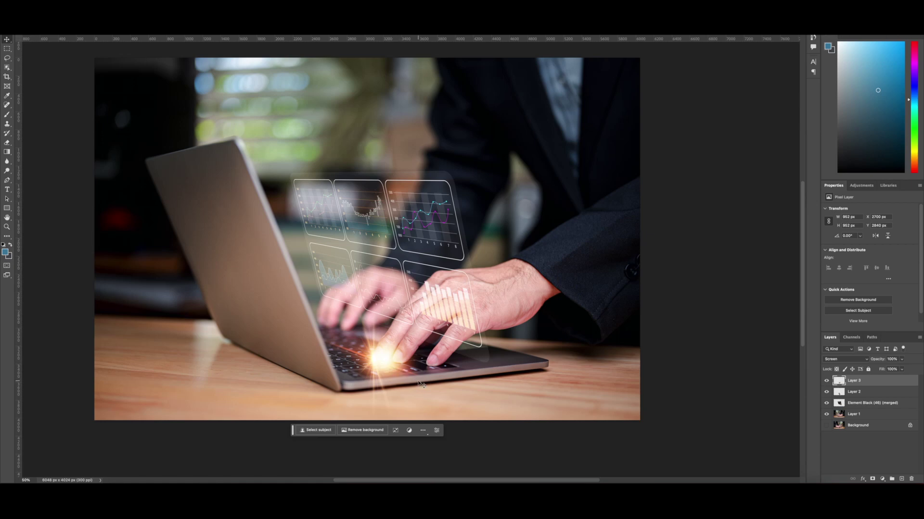
Step: Scale the glow up slightly and apply the new size
key(ctrl+t)
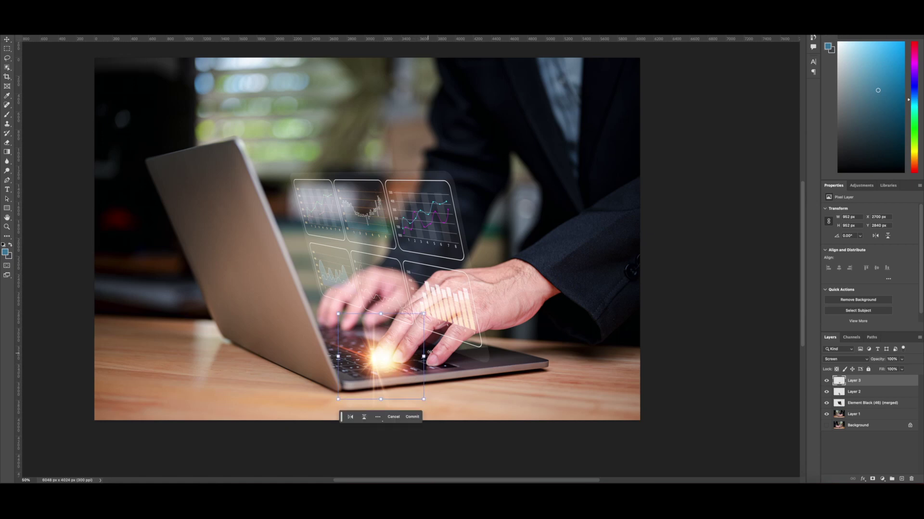
drag(424, 356, 434, 357)
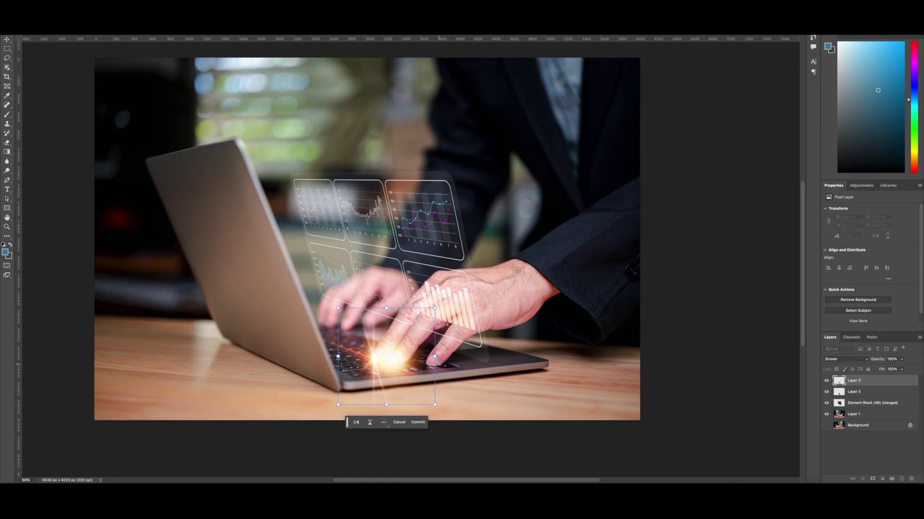
key(Return)
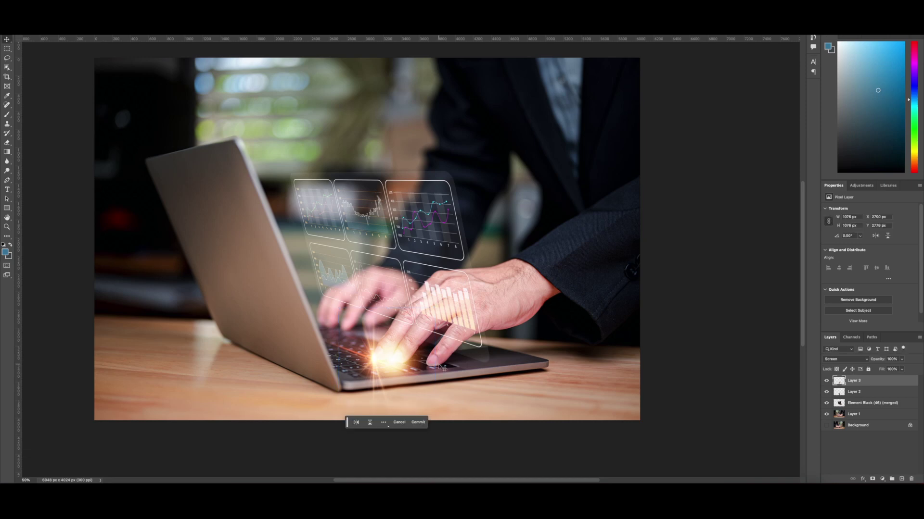
scroll(440, 365, down, 2)
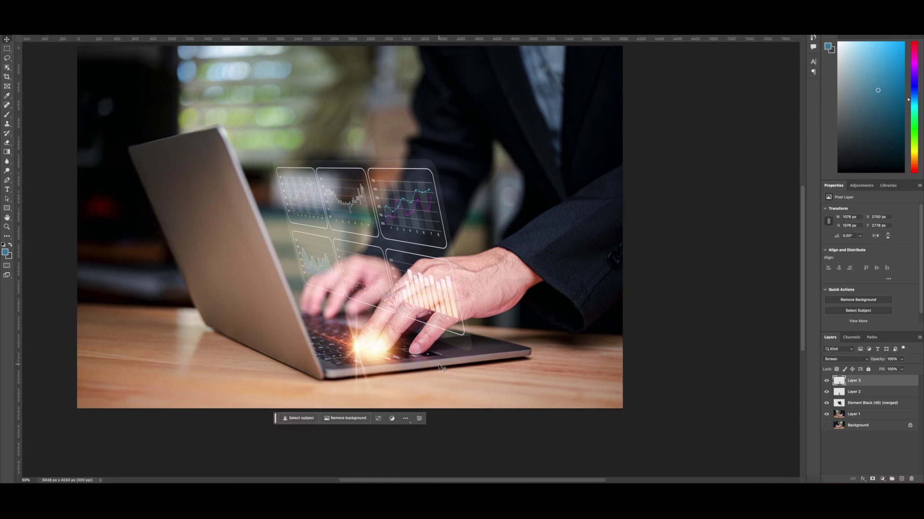
Step: Select Layer 2 and shift its flare slightly right and down on the keys
scroll(441, 368, down, 2)
scroll(440, 368, down, 2)
scroll(440, 368, down, 2)
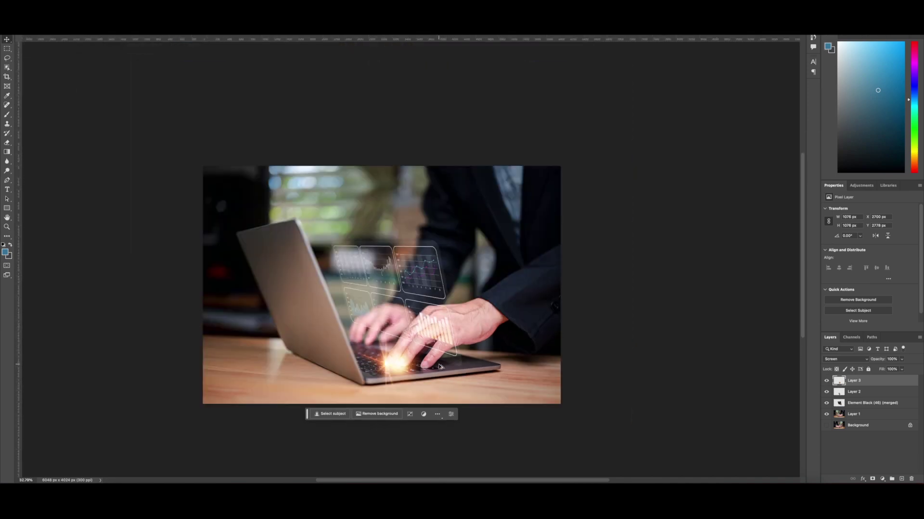
scroll(440, 367, down, 1)
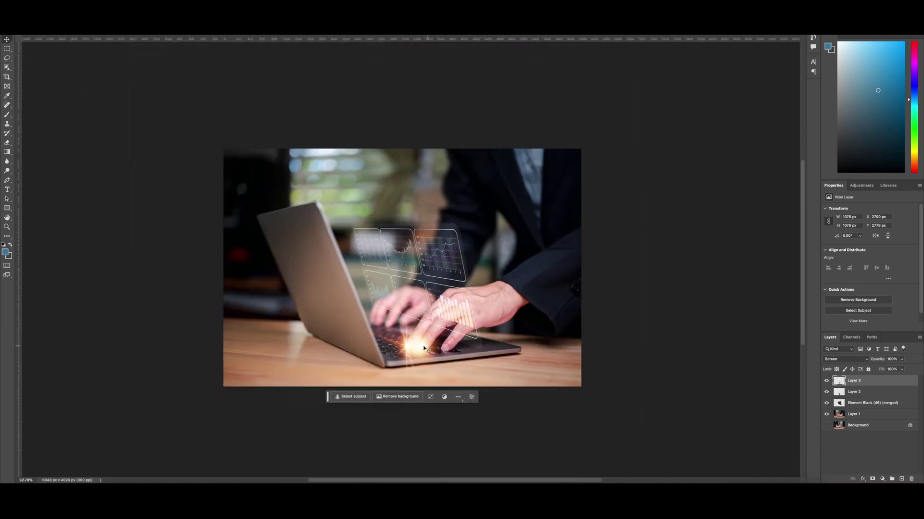
click(839, 393)
key(ctrl+t)
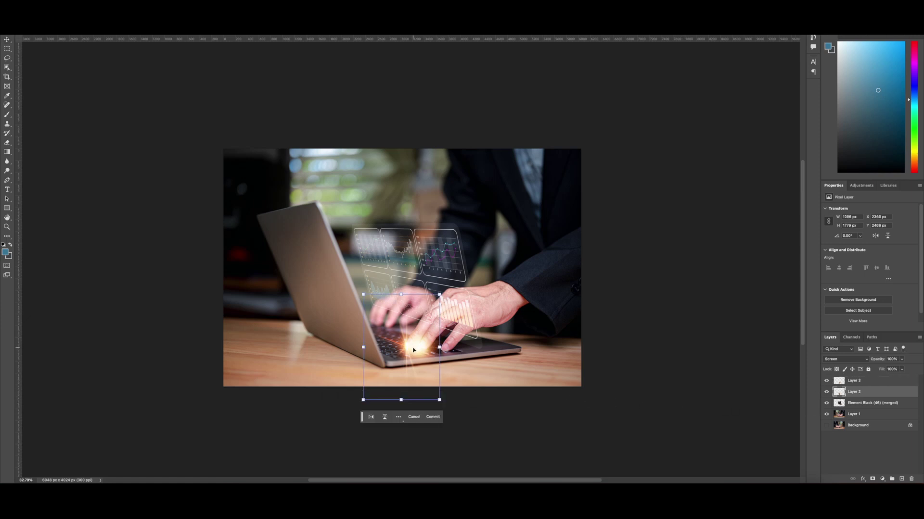
drag(425, 351, 429, 353)
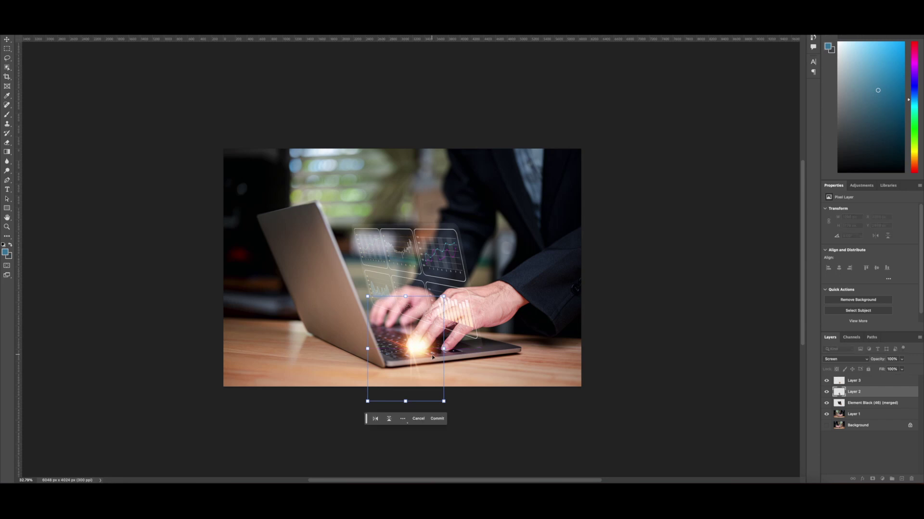
key(Return)
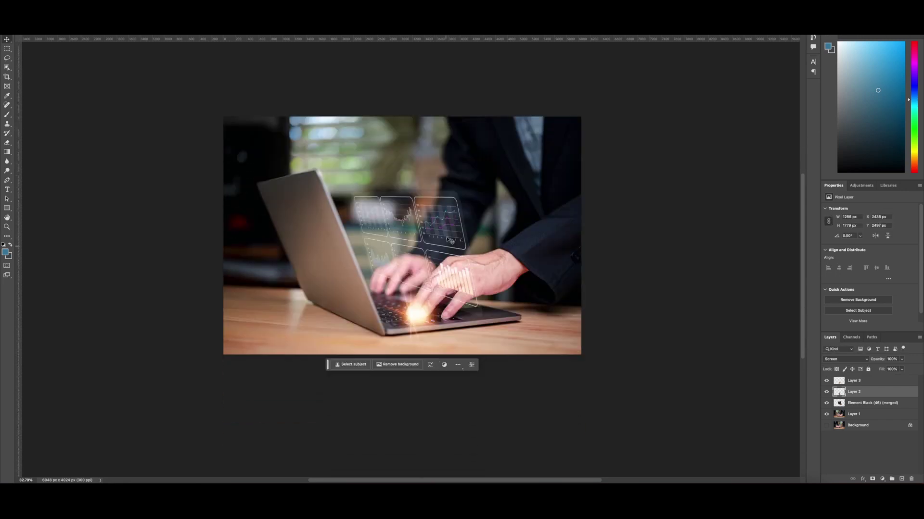
scroll(449, 236, up, 1)
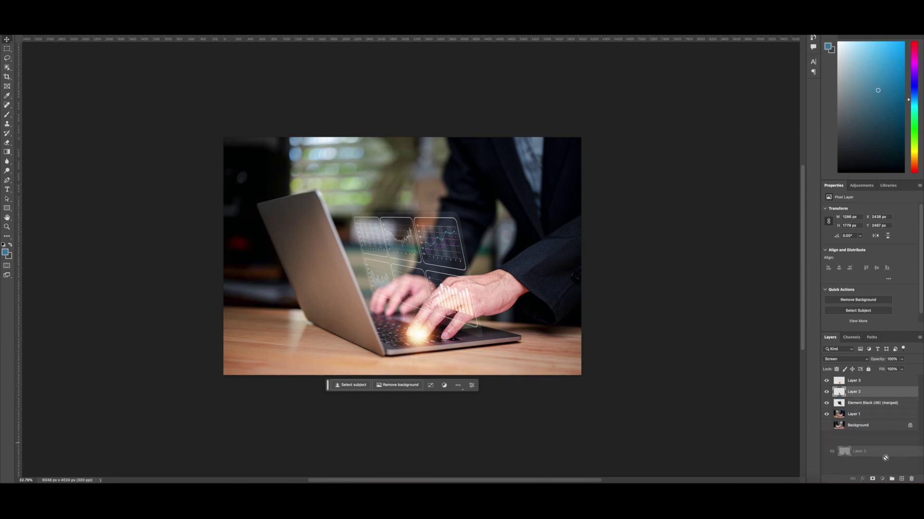
Step: Duplicate Layer 2 and skew the copy into a small flare on the chart's top-right corner
drag(877, 397, 901, 479)
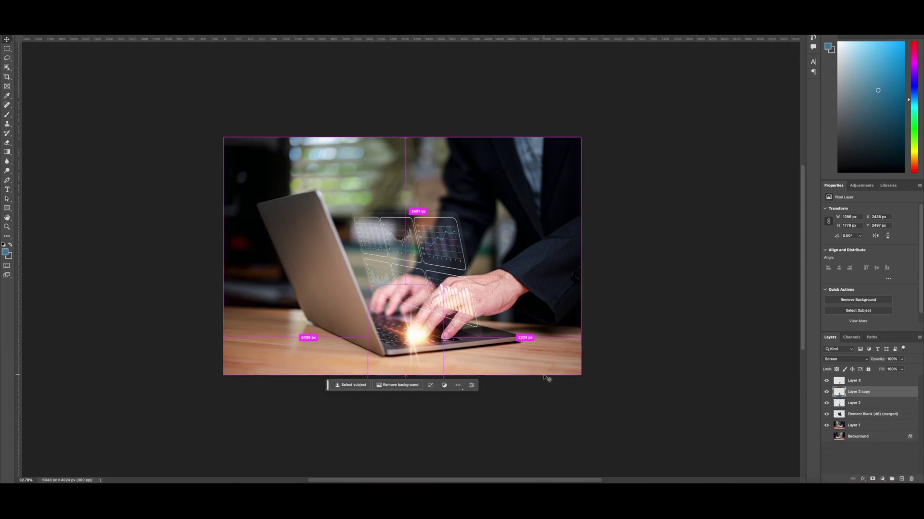
key(ctrl+t)
drag(414, 331, 460, 210)
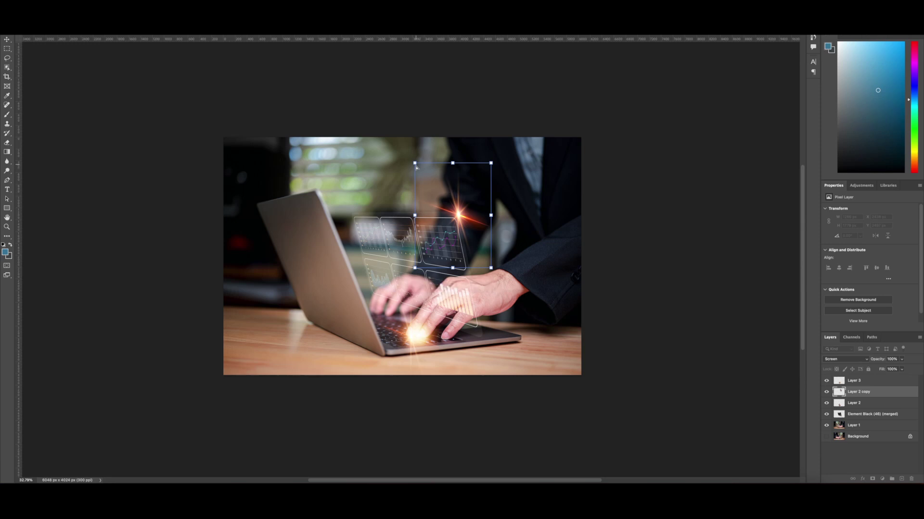
drag(416, 164, 415, 173)
drag(491, 268, 491, 252)
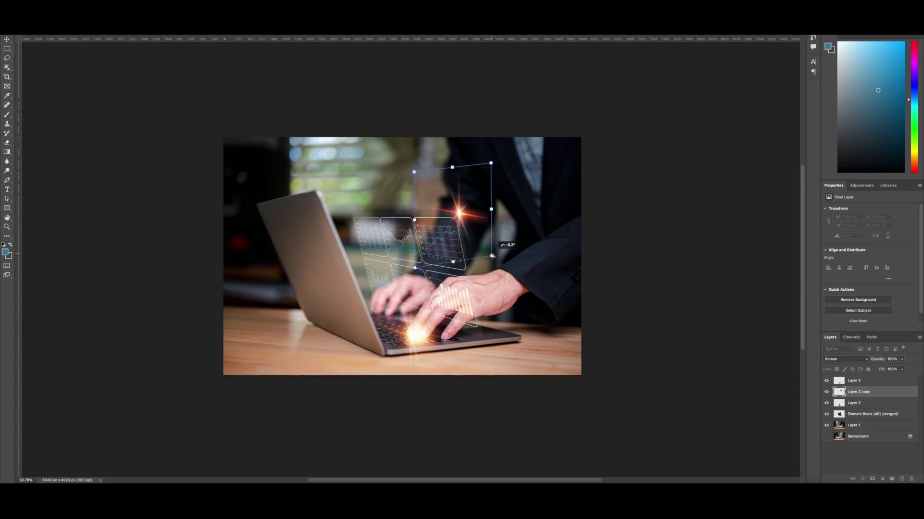
drag(413, 173, 414, 183)
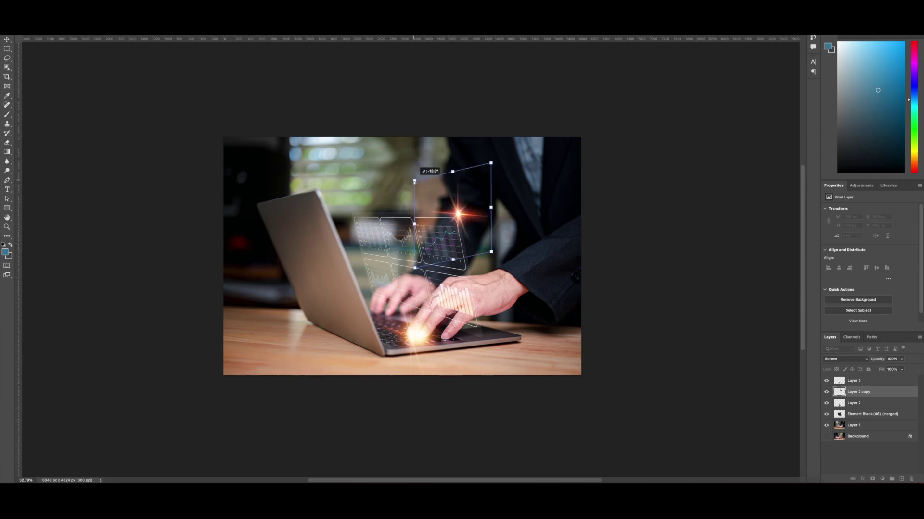
drag(491, 166, 490, 157)
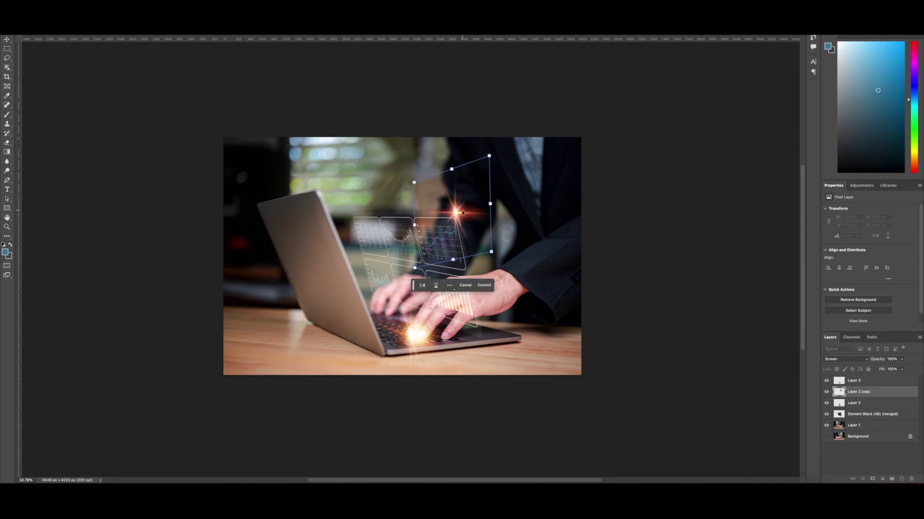
drag(461, 216, 459, 213)
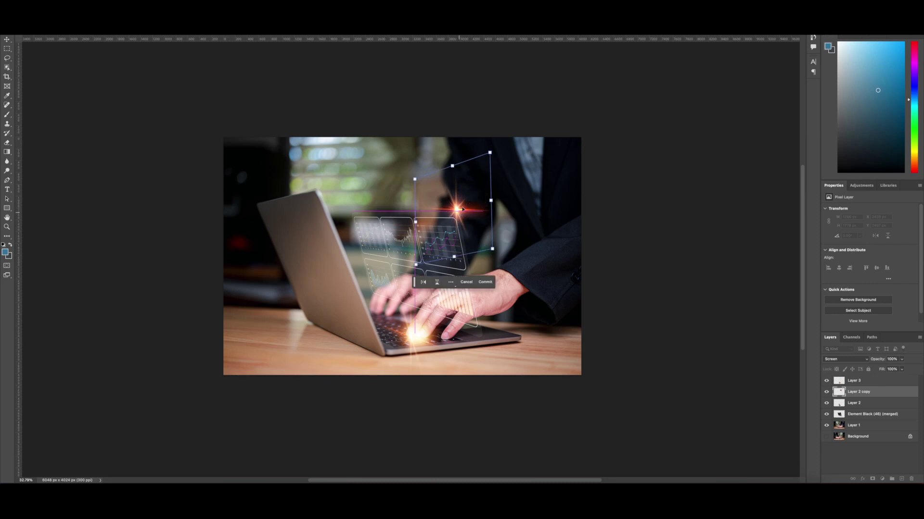
mouse_move(491, 155)
mouse_down()
mouse_move(463, 205)
mouse_move(470, 199)
mouse_up()
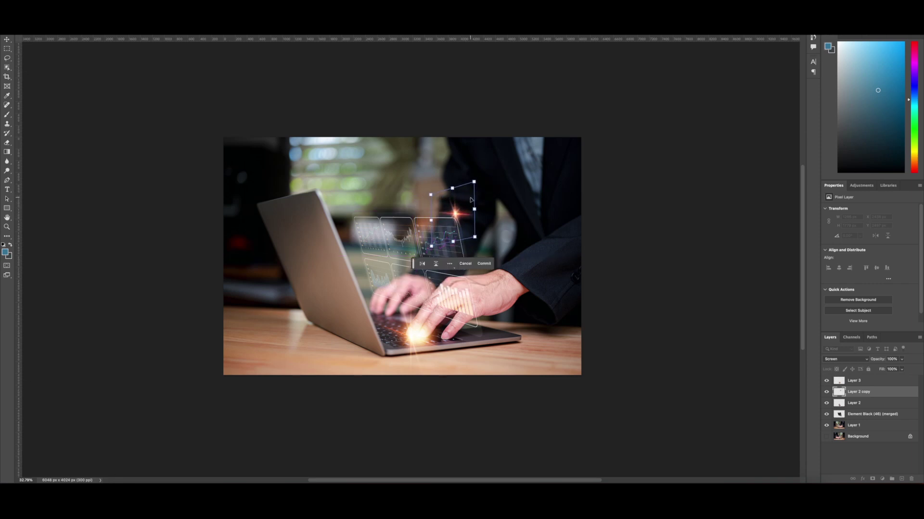
key(Return)
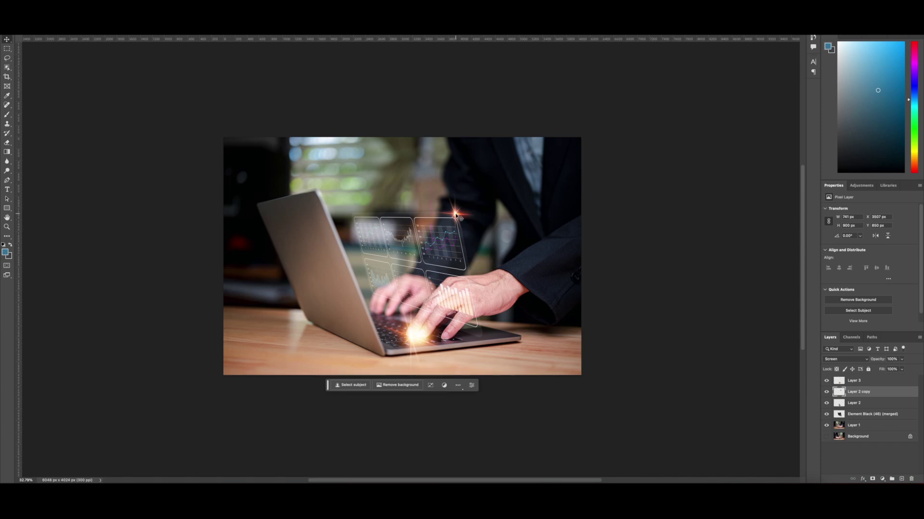
Step: Duplicate the flare onto the chart hologram's top-left corner and tilt it slightly
drag(456, 215, 355, 210)
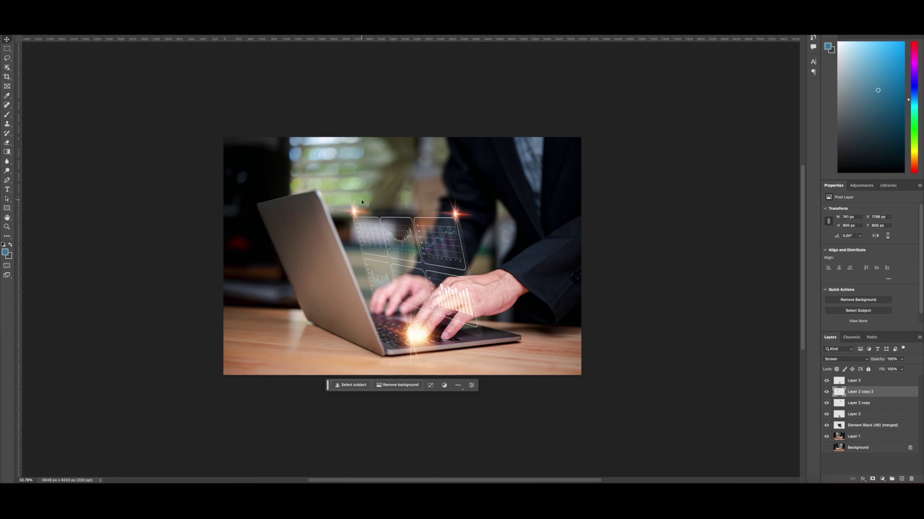
key(ctrl+t)
drag(379, 184, 378, 181)
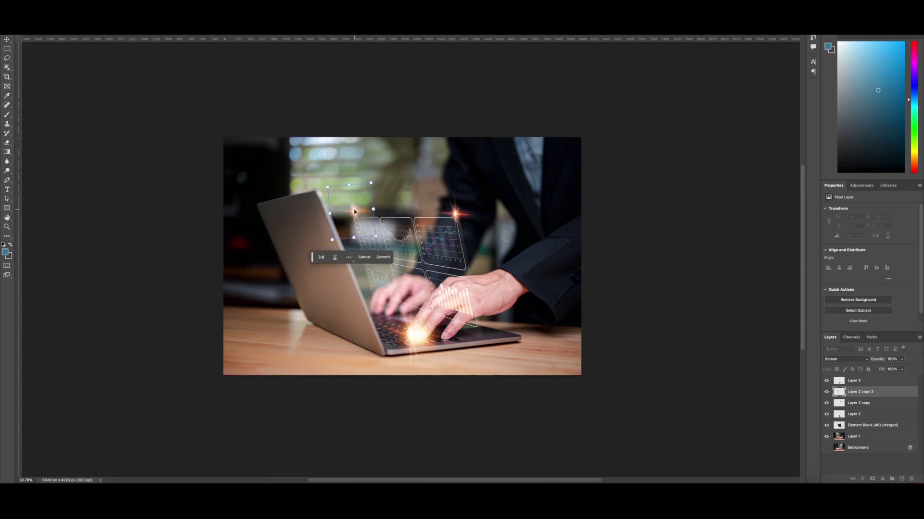
key(Return)
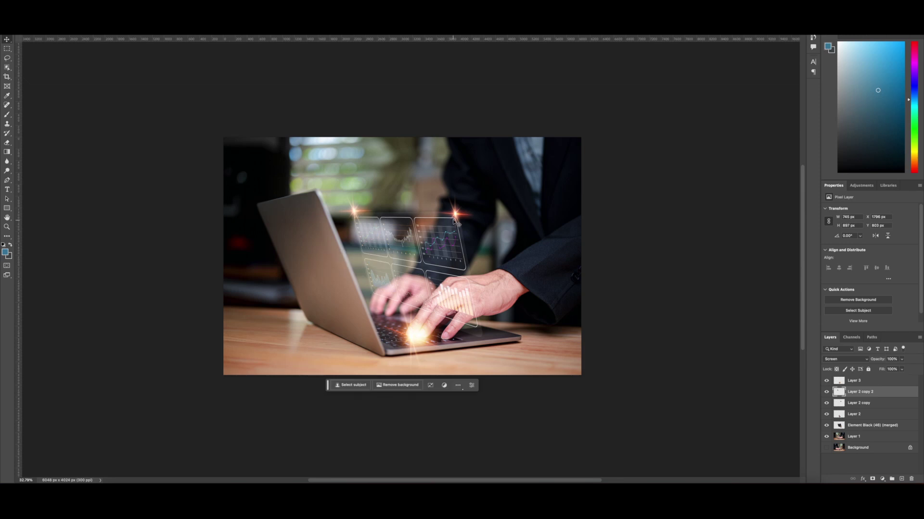
Step: Nudge the top-right corner flare into place and tilt it slightly
drag(461, 219, 469, 215)
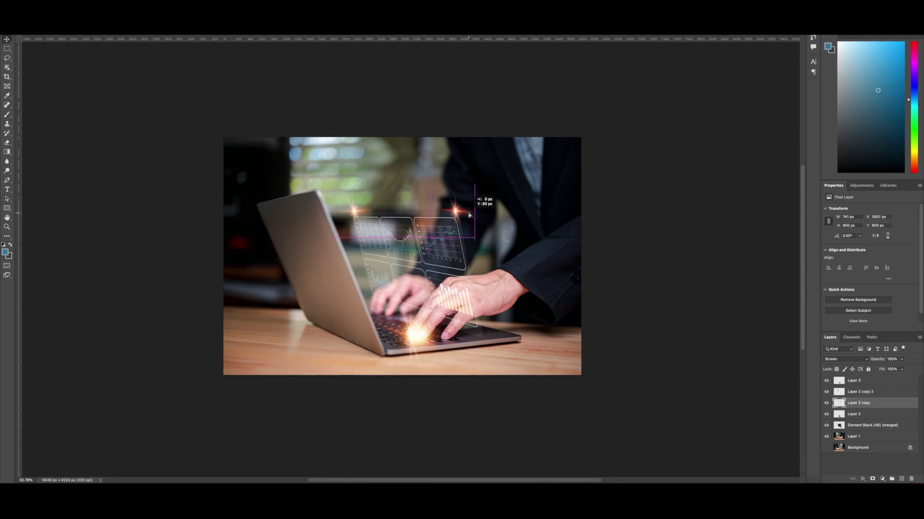
key(ctrl+t)
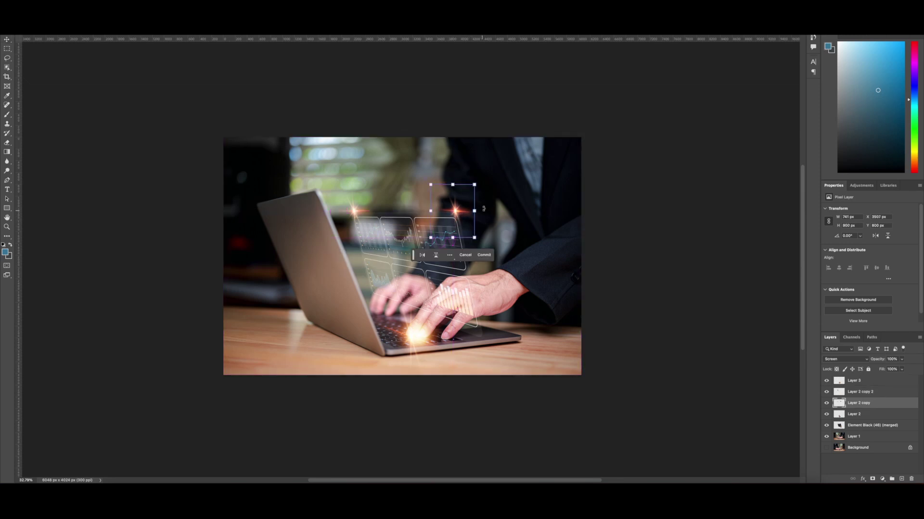
drag(485, 186, 486, 187)
key(Return)
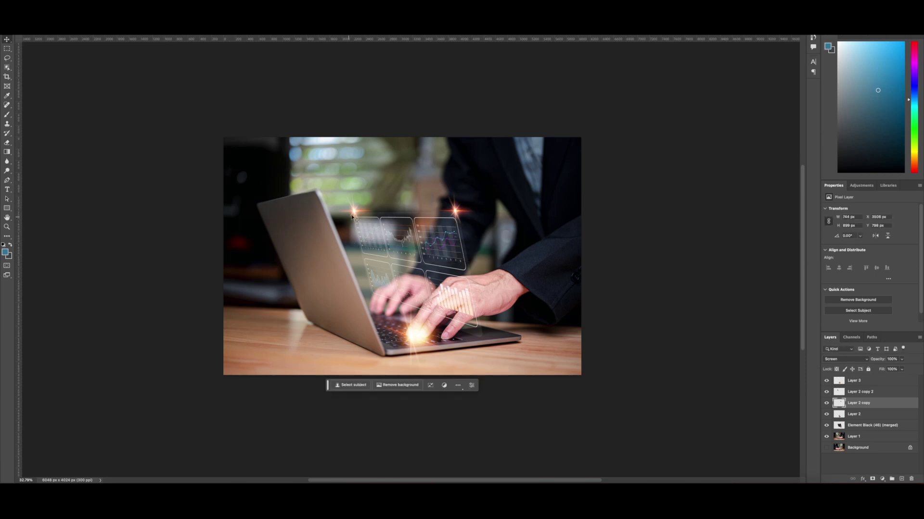
Step: Shrink the top-left flare (Layer 2 copy 2) from the top
click(355, 212)
key(ctrl+t)
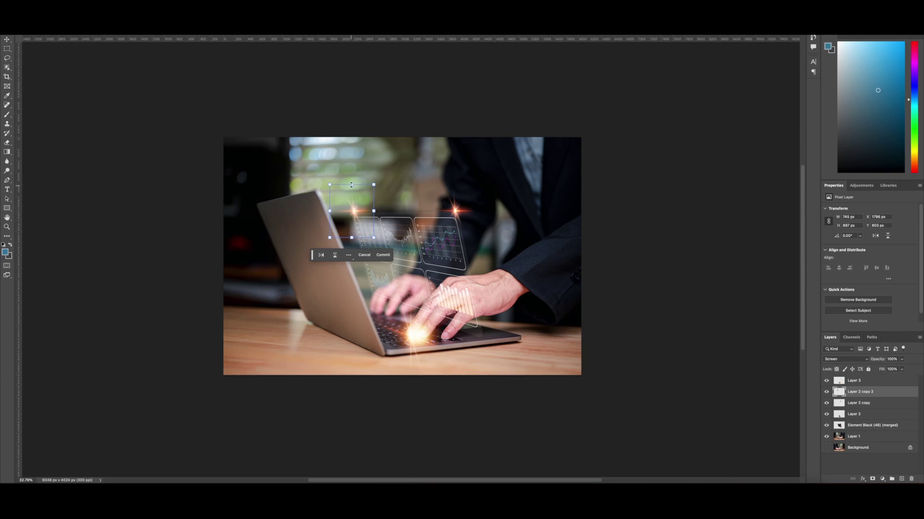
drag(351, 185, 352, 192)
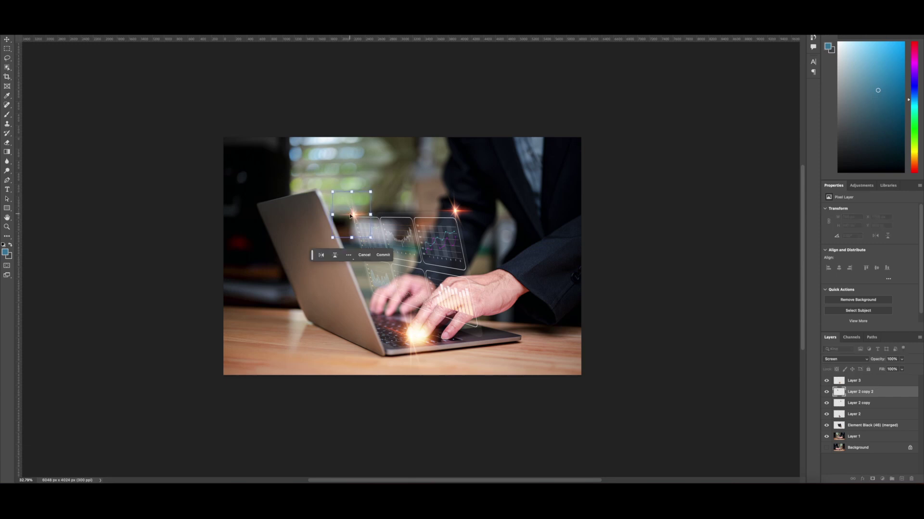
key(Return)
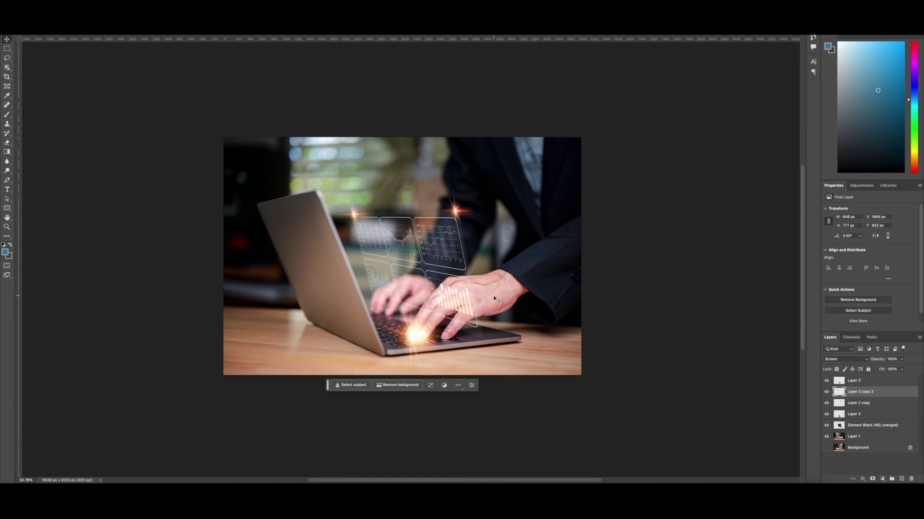
scroll(494, 298, down, 2)
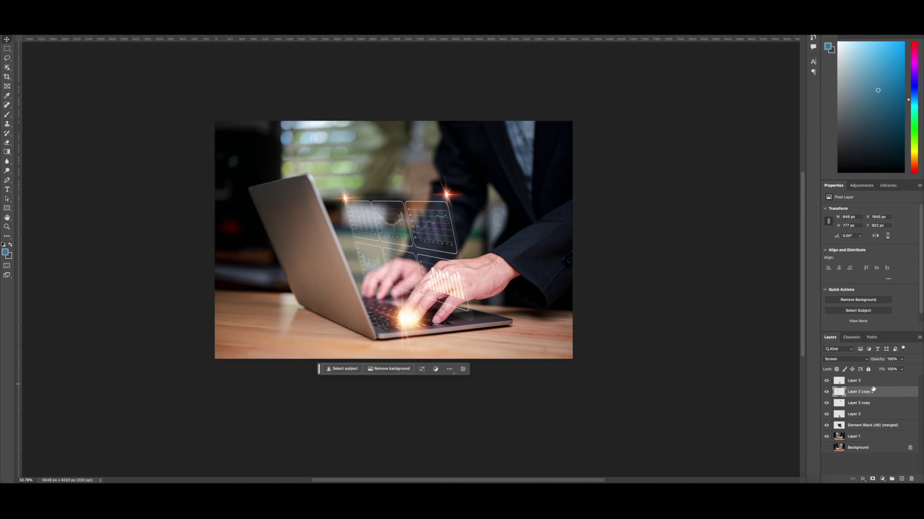
Step: Lower the left flare's opacity to 62% and the right flare's to 74%
click(901, 369)
drag(902, 369, 888, 372)
click(878, 403)
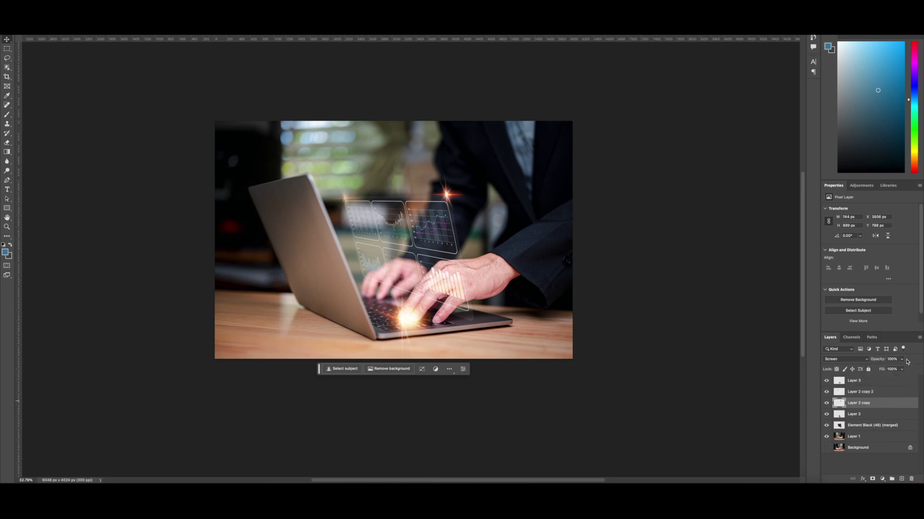
click(902, 359)
drag(902, 369, 893, 371)
Step: Deselect the layers and pan around to review the finished composite
click(715, 387)
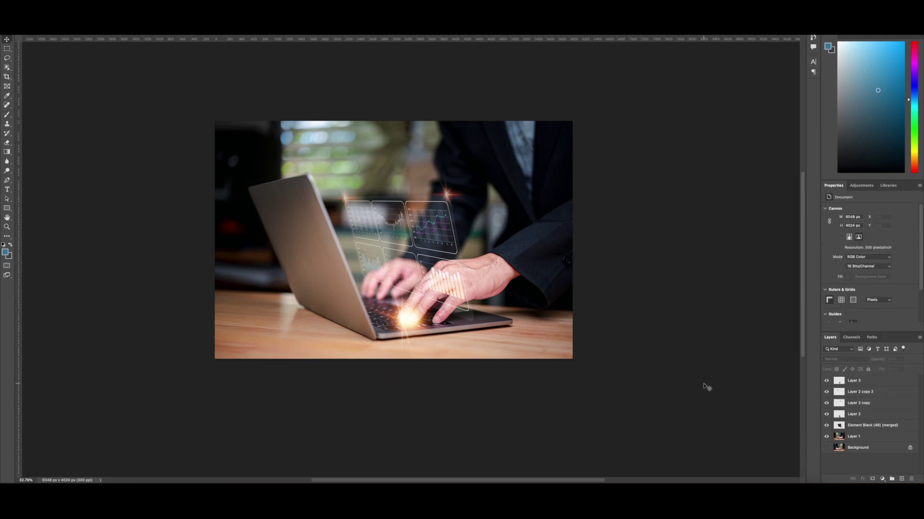
scroll(706, 386, right, 1)
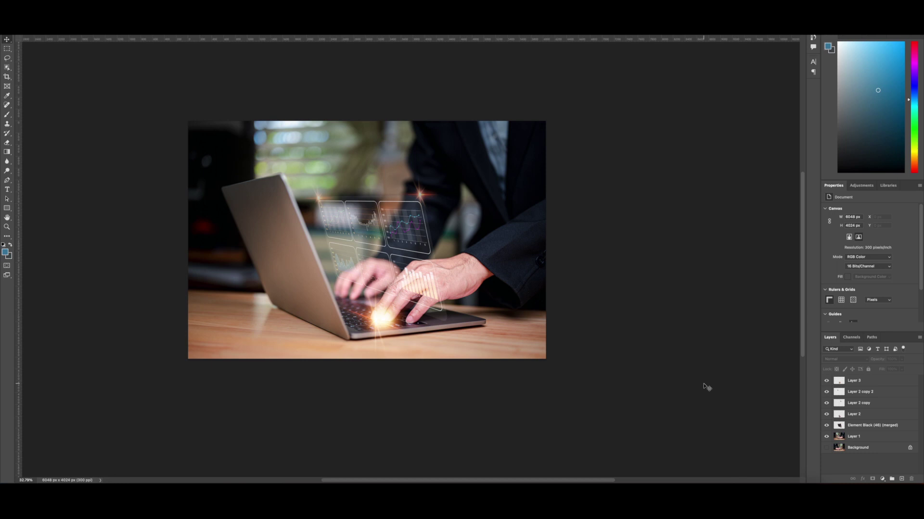
scroll(706, 387, up, 1)
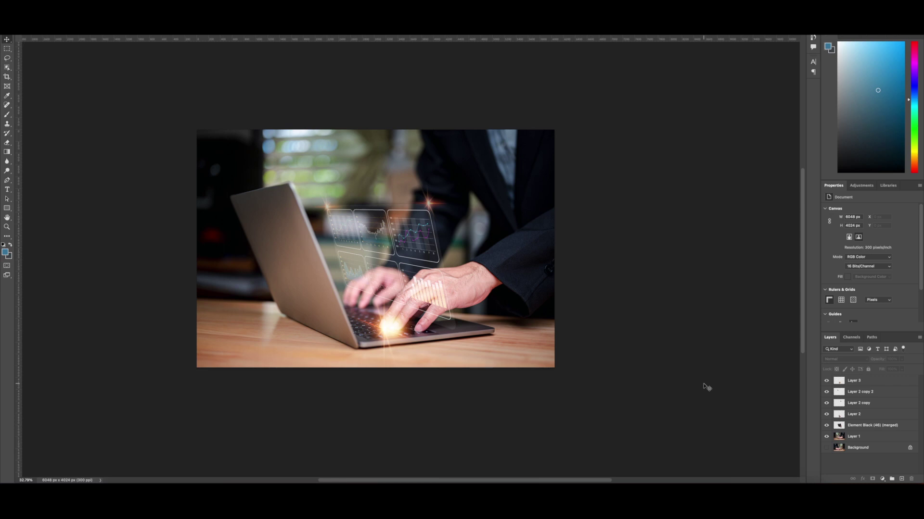
scroll(706, 387, left, 1)
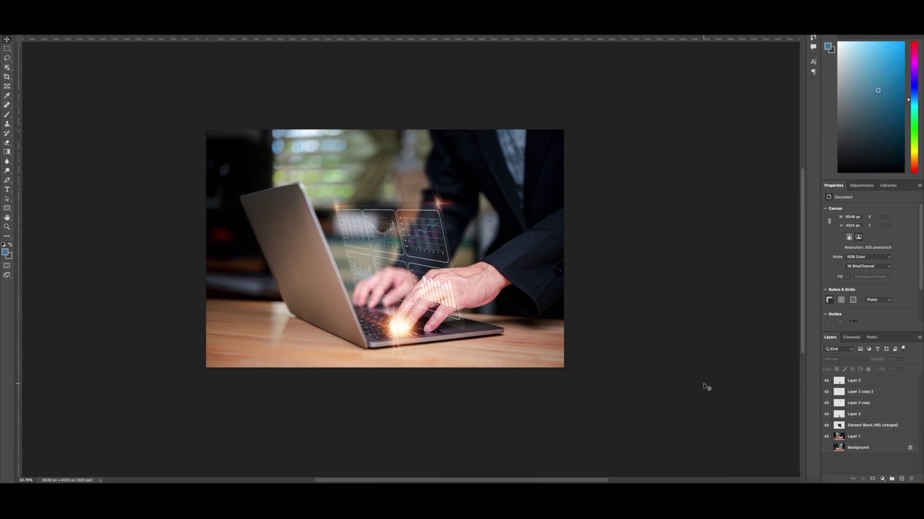